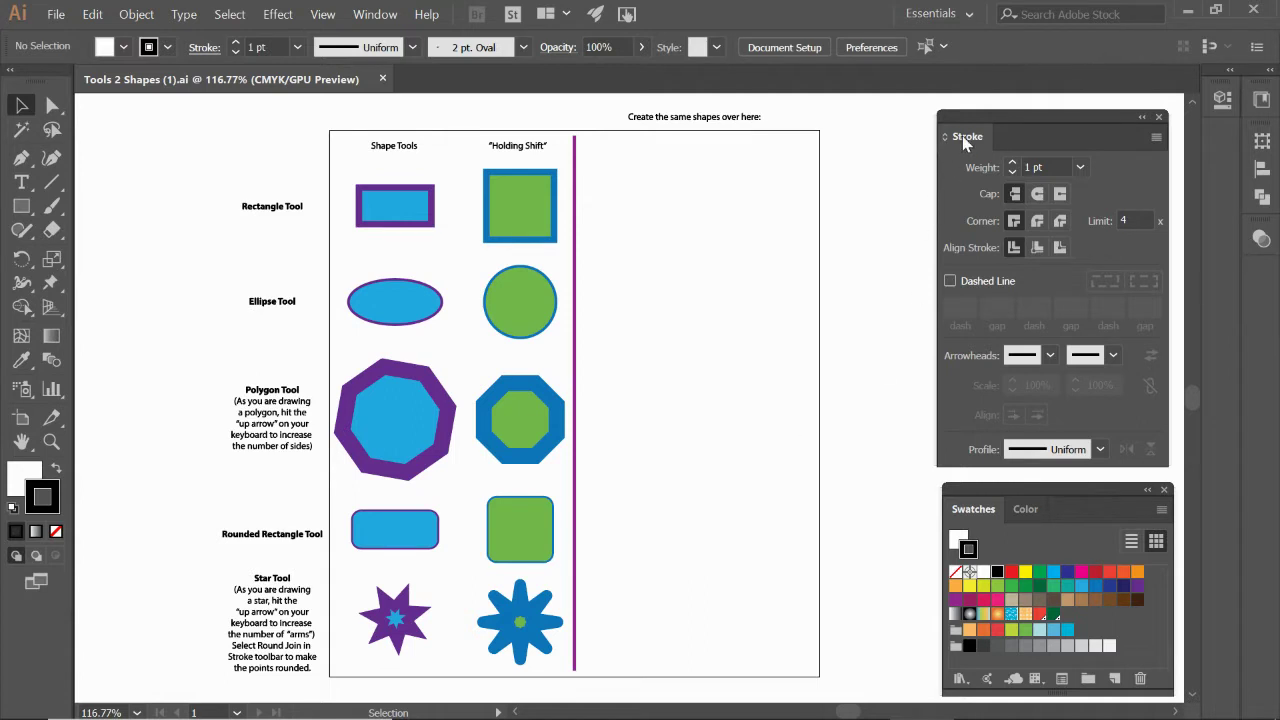
Nudge the Stroke panel, bring the Swatches panel forward, and open the shape-tool flyout.
drag(965, 139, 969, 136)
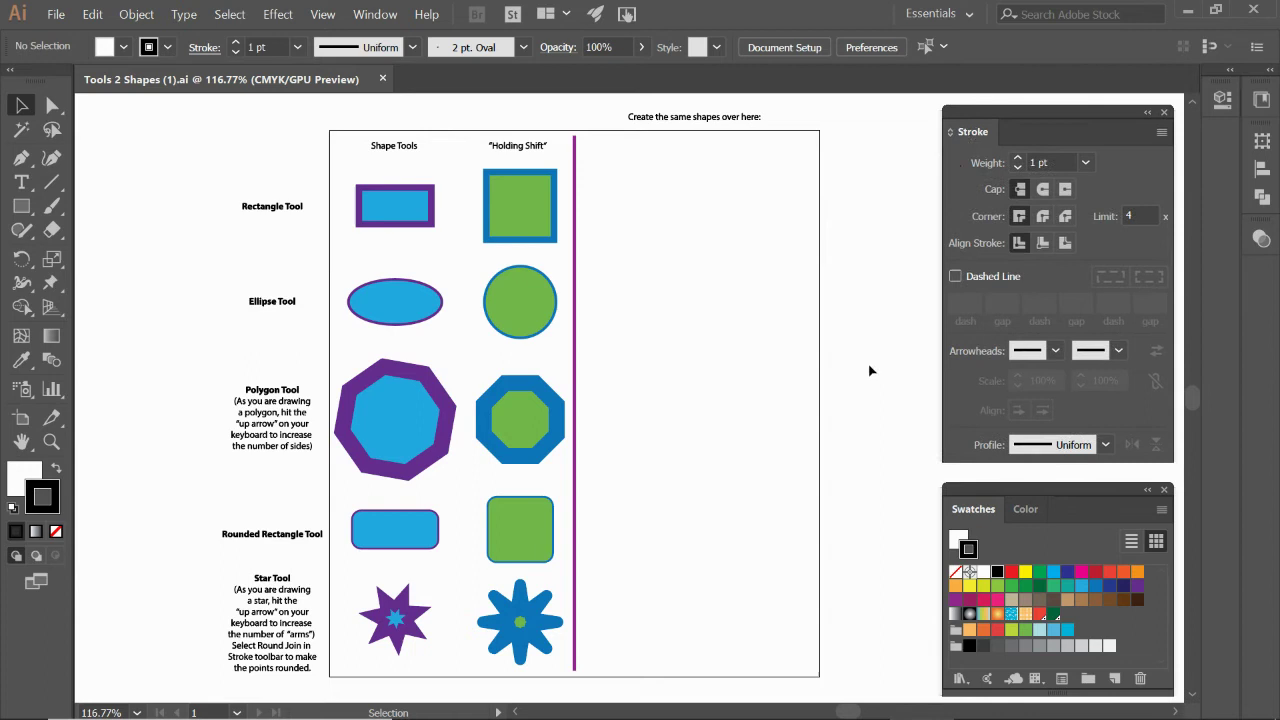
click(983, 505)
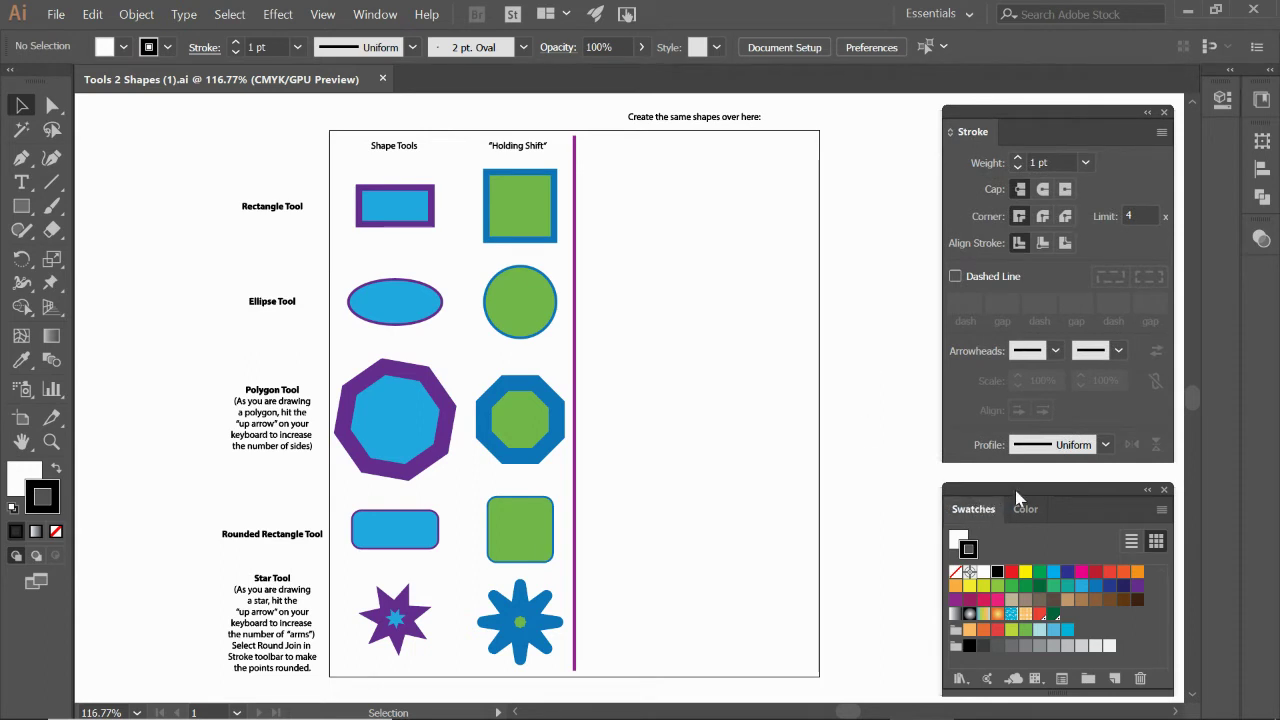
click(23, 208)
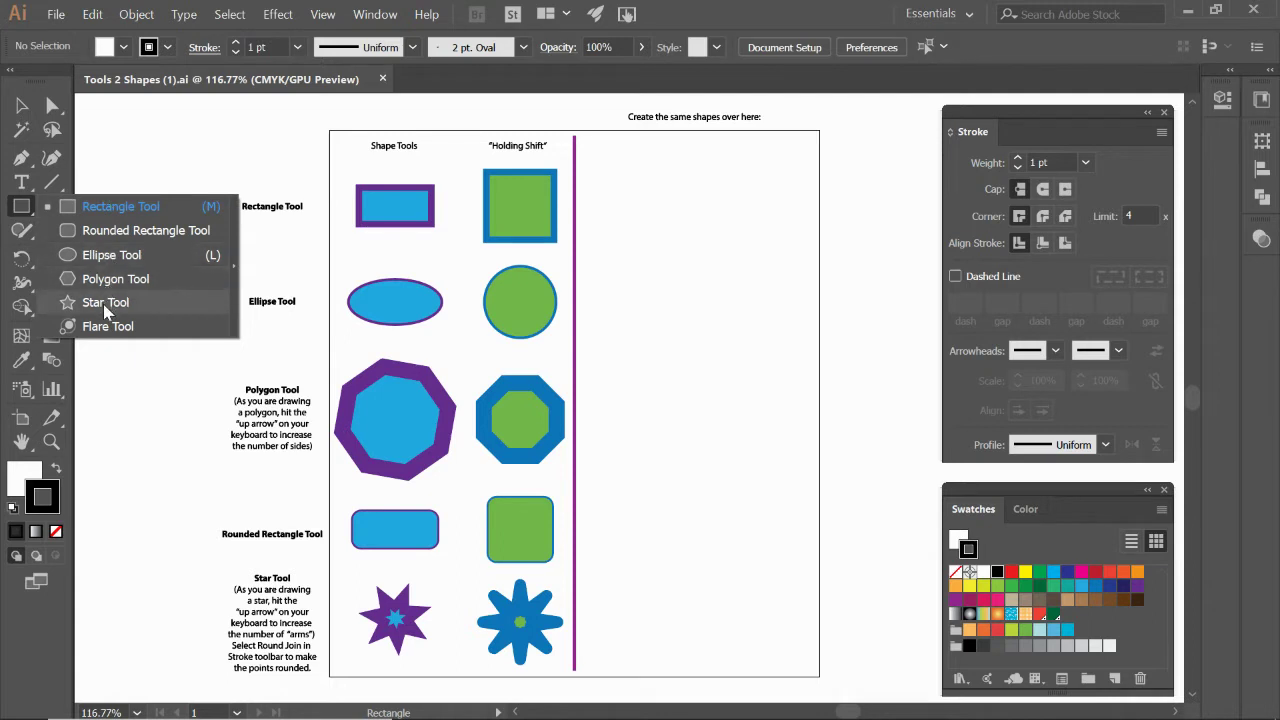
Draw a wide outlined rectangle and a square beside it in the top practice row.
click(115, 210)
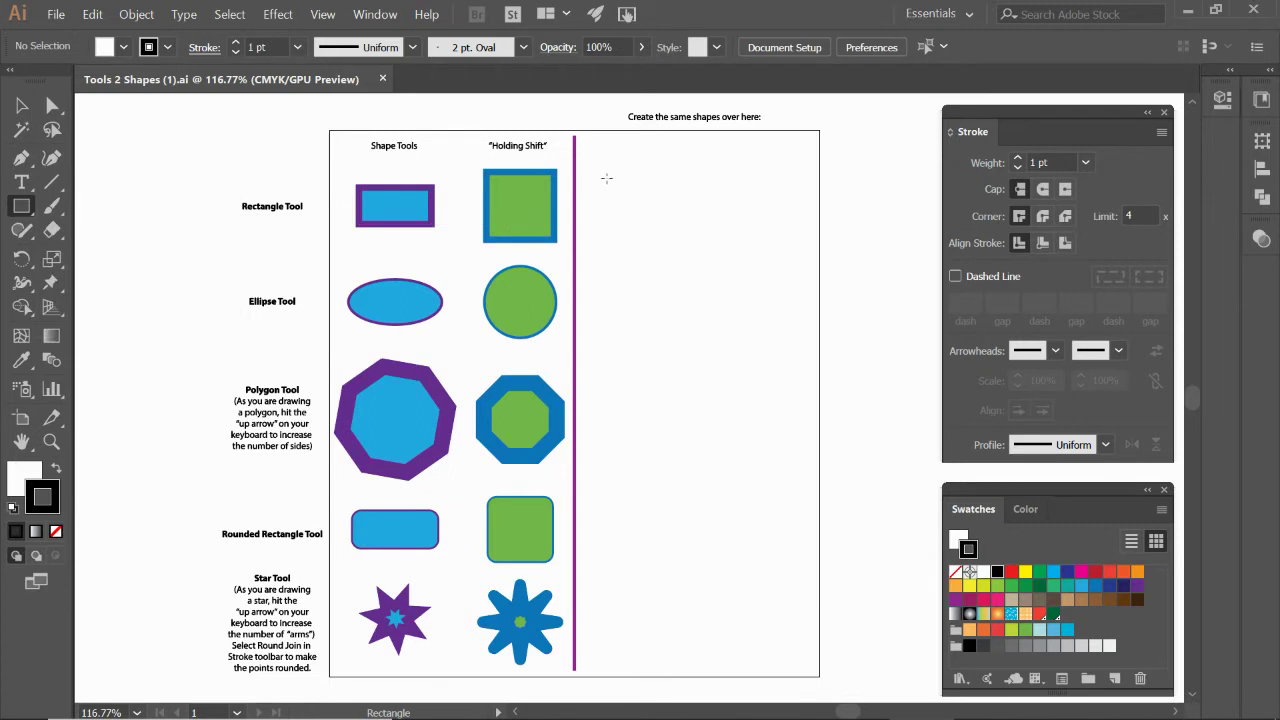
drag(606, 178, 686, 219)
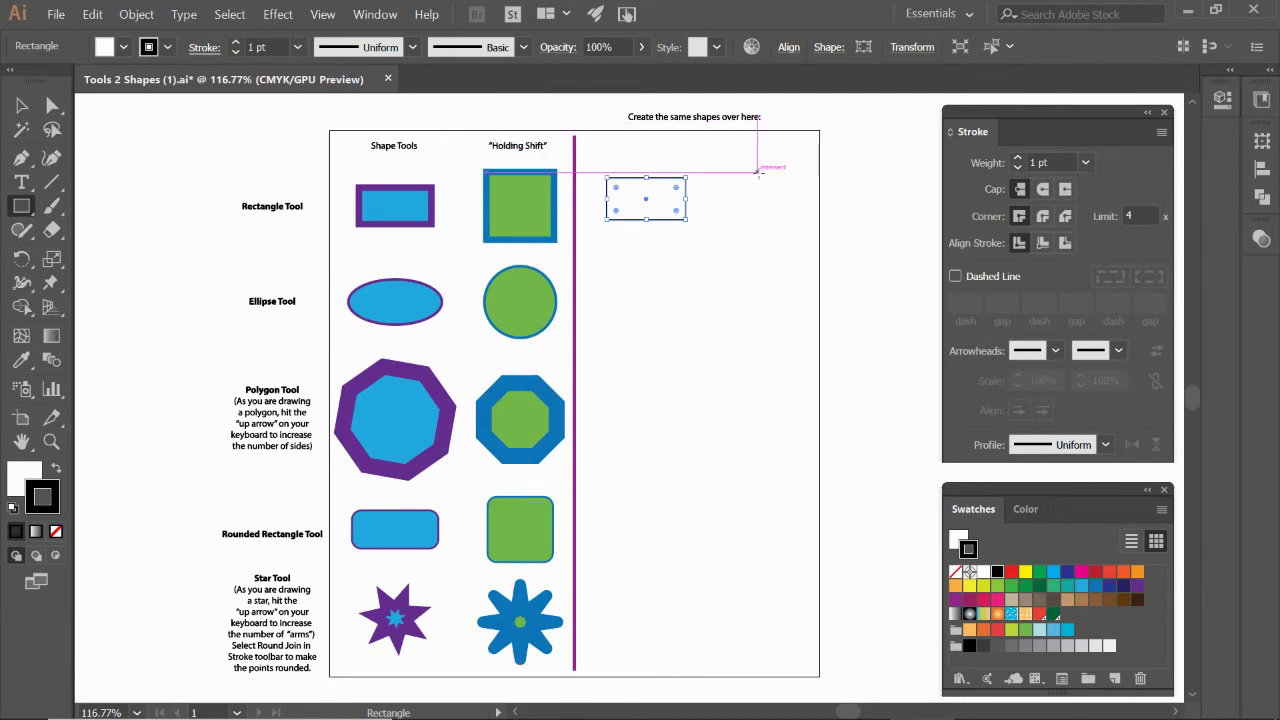
drag(734, 166, 741, 230)
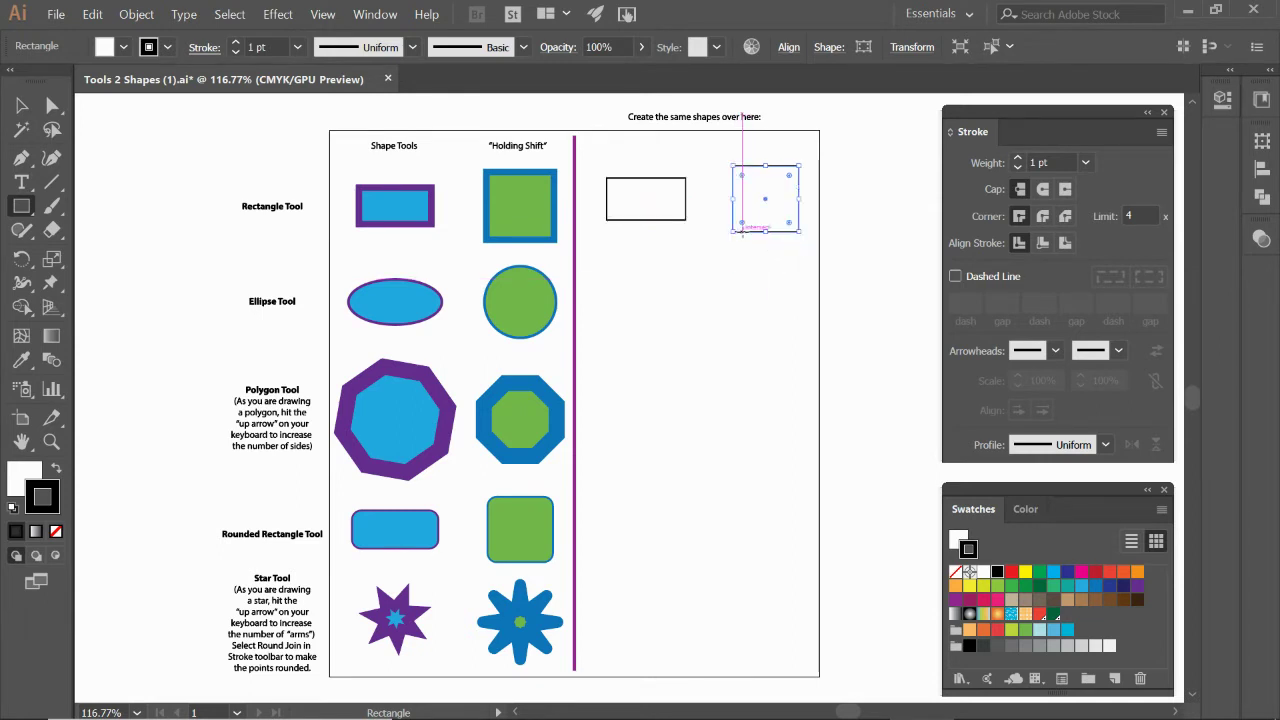
key(v)
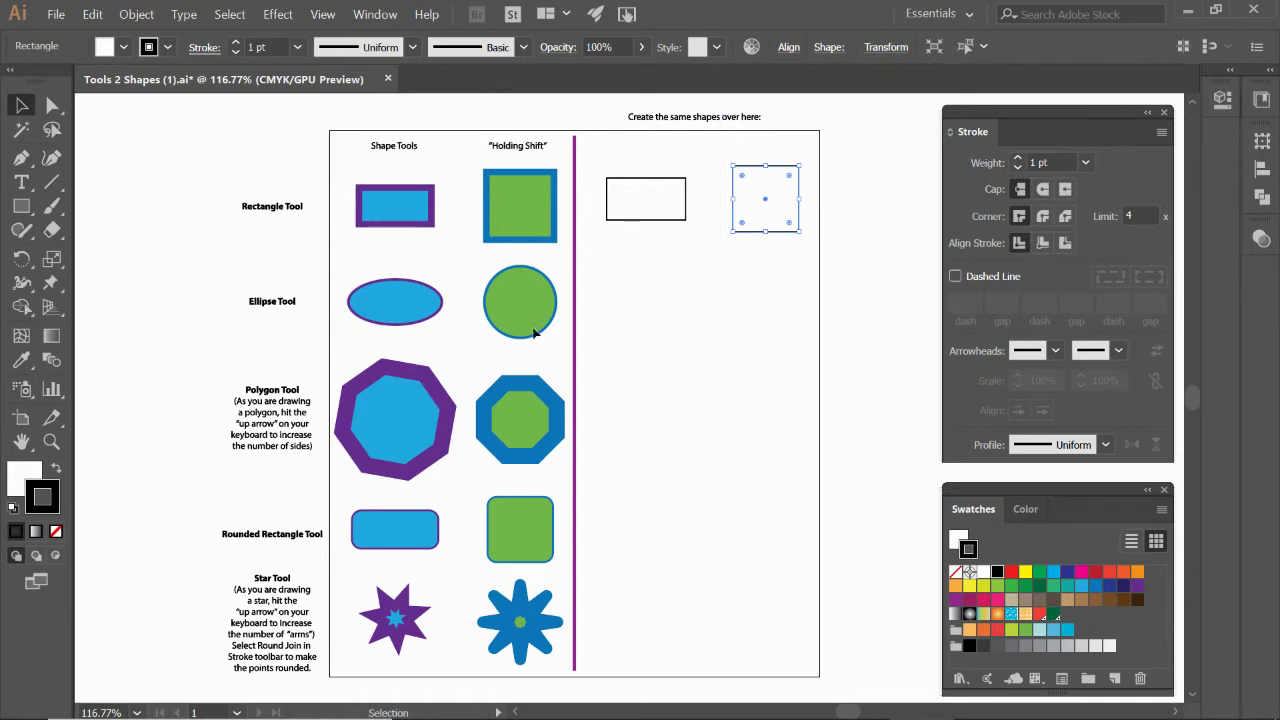
Draw an oval below the new rectangle and a circle below the new square.
click(21, 207)
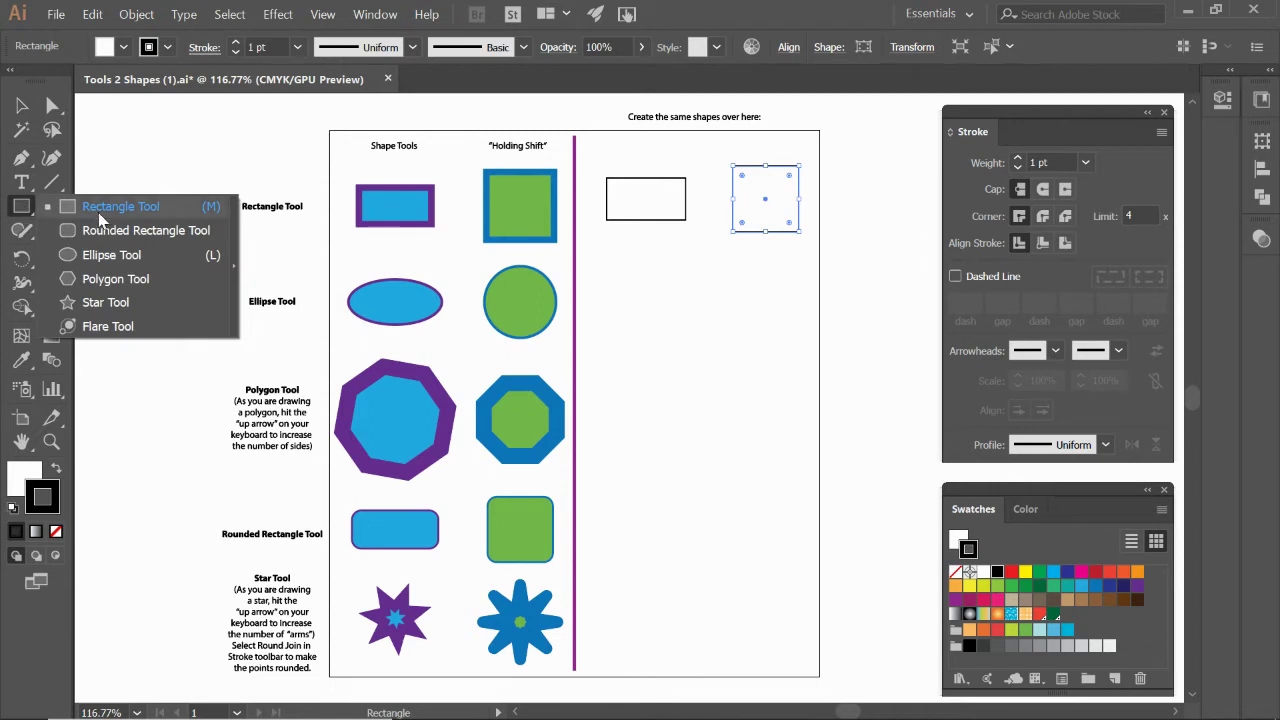
click(92, 255)
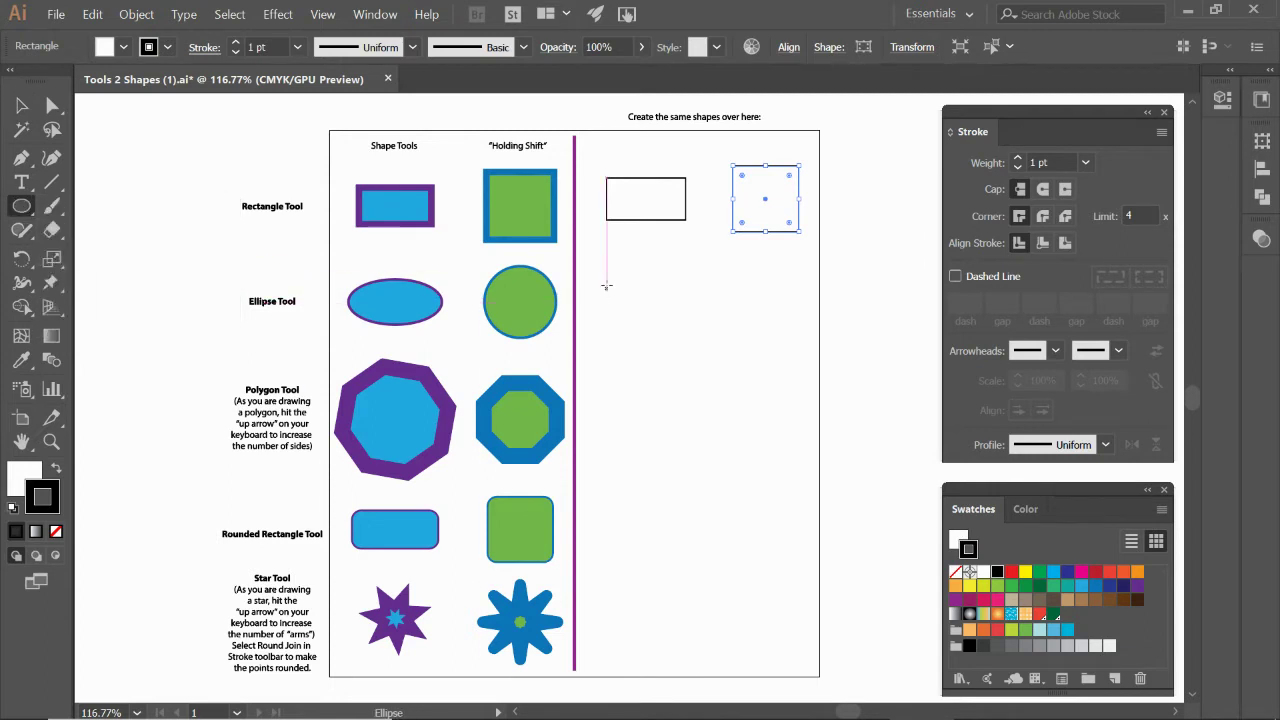
drag(597, 280, 706, 325)
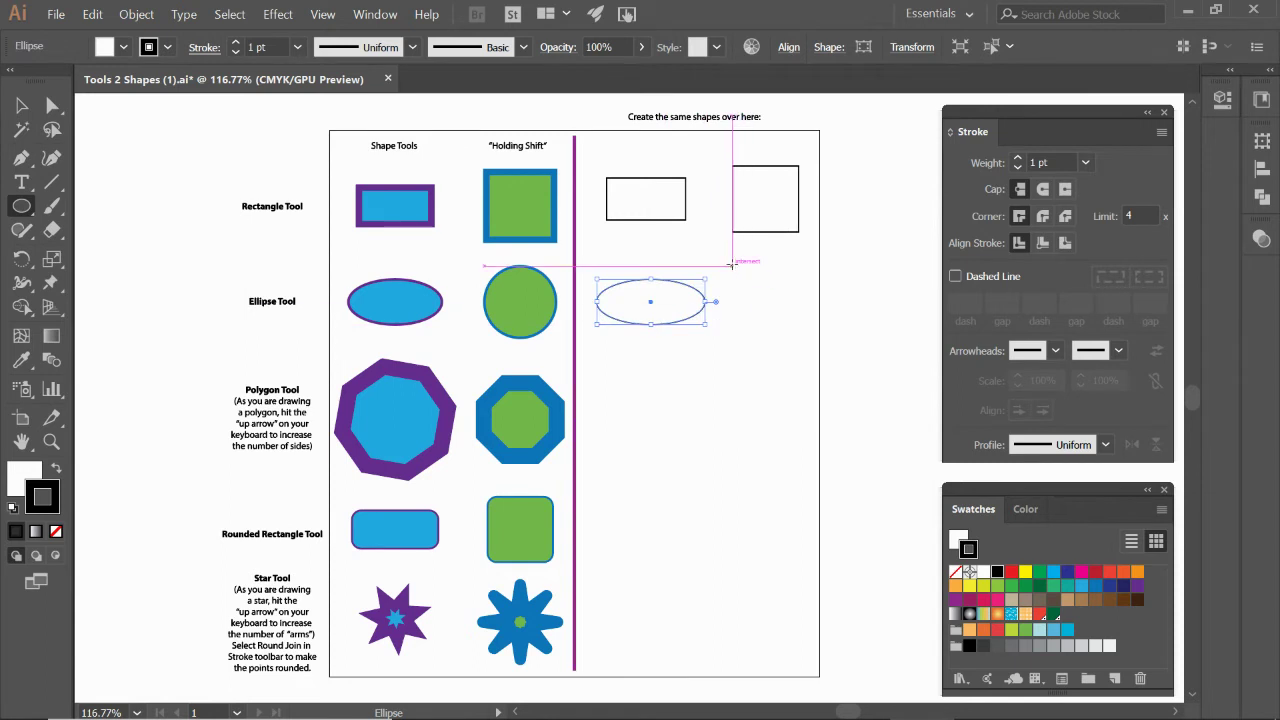
drag(732, 267, 783, 337)
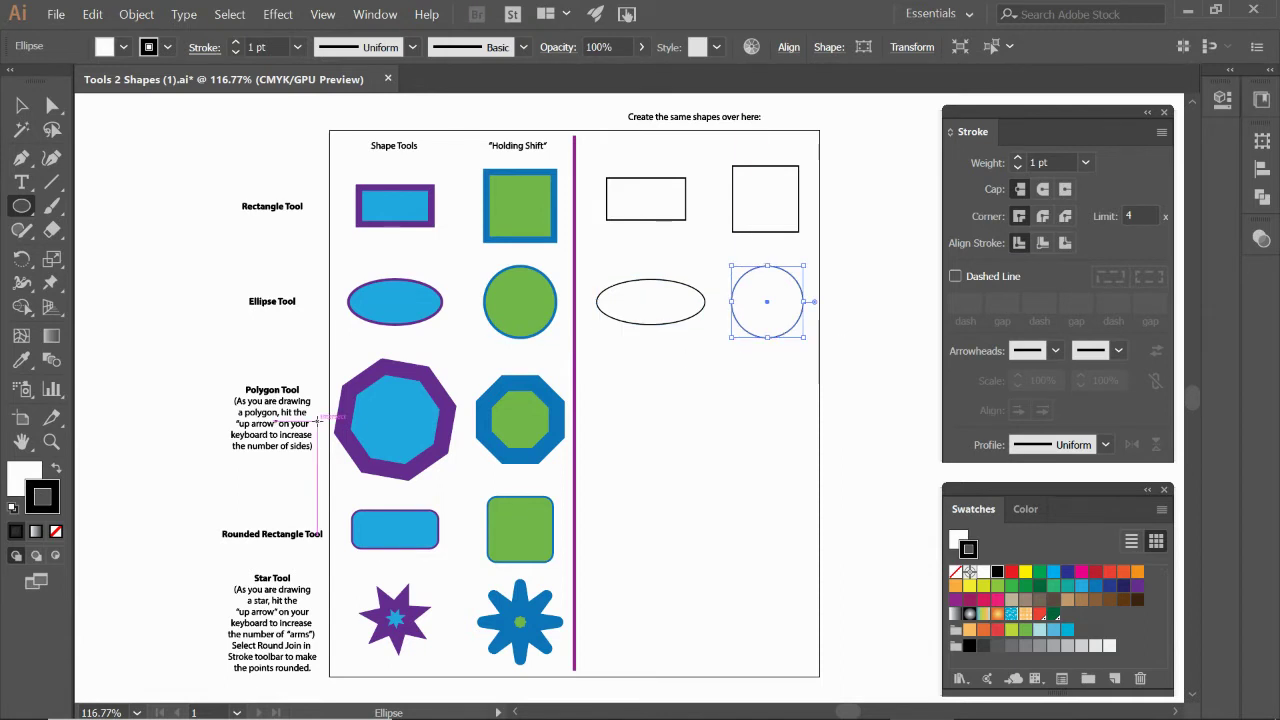
Zoom in on the purple polygon example, then settle at 200% showing the practice side.
key(z)
drag(212, 355, 628, 524)
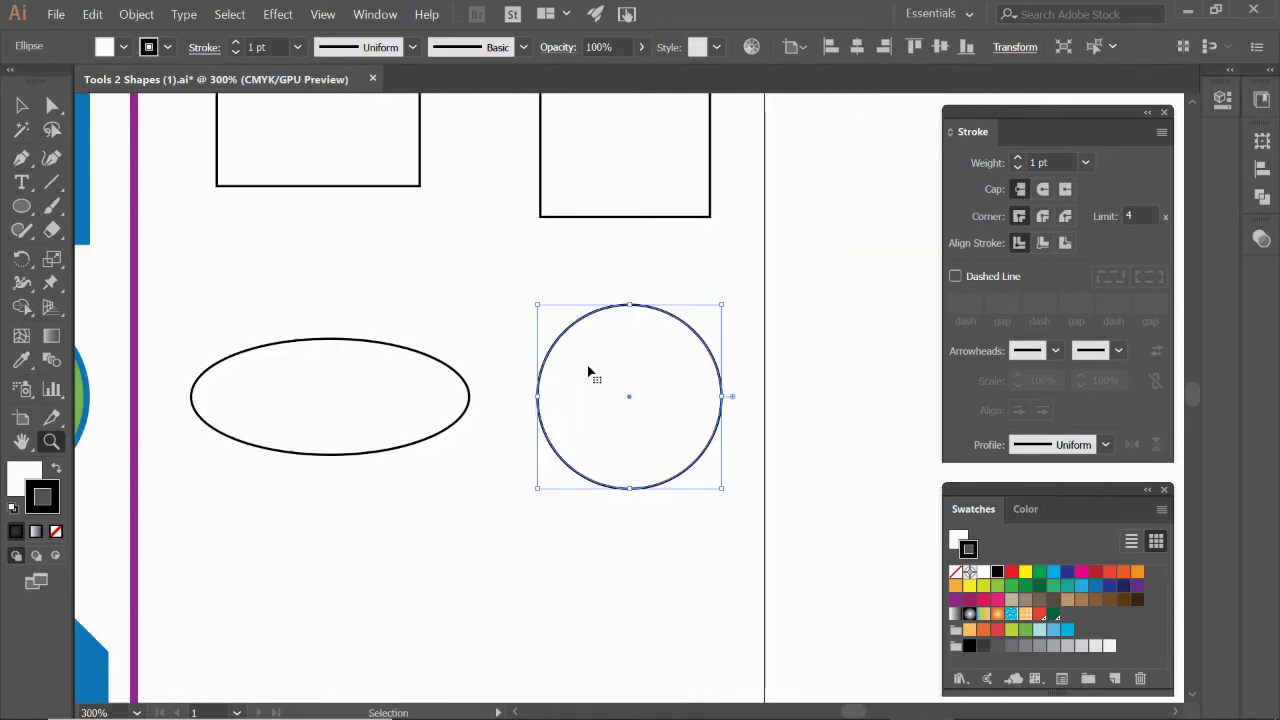
key(ctrl+minus)
drag(480, 559, 674, 360)
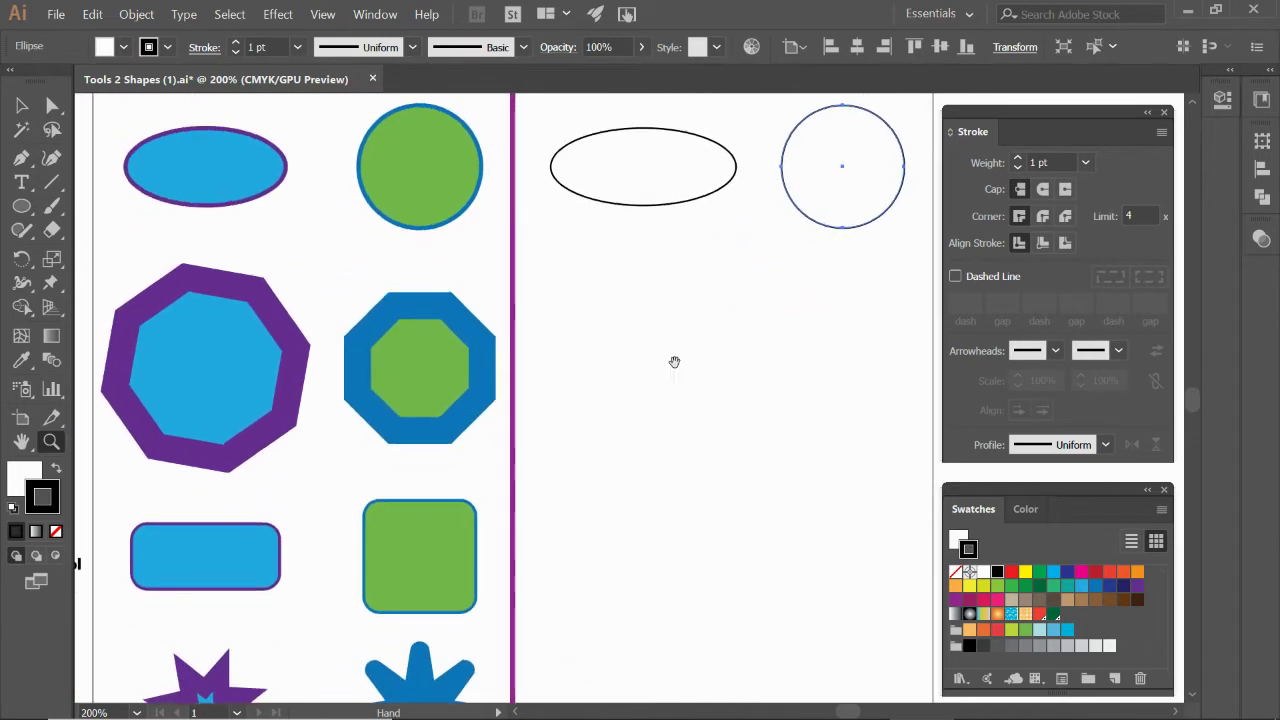
Draw a large tilted octagon below the ellipse and a smaller octagon beside it.
click(24, 208)
drag(24, 208, 87, 276)
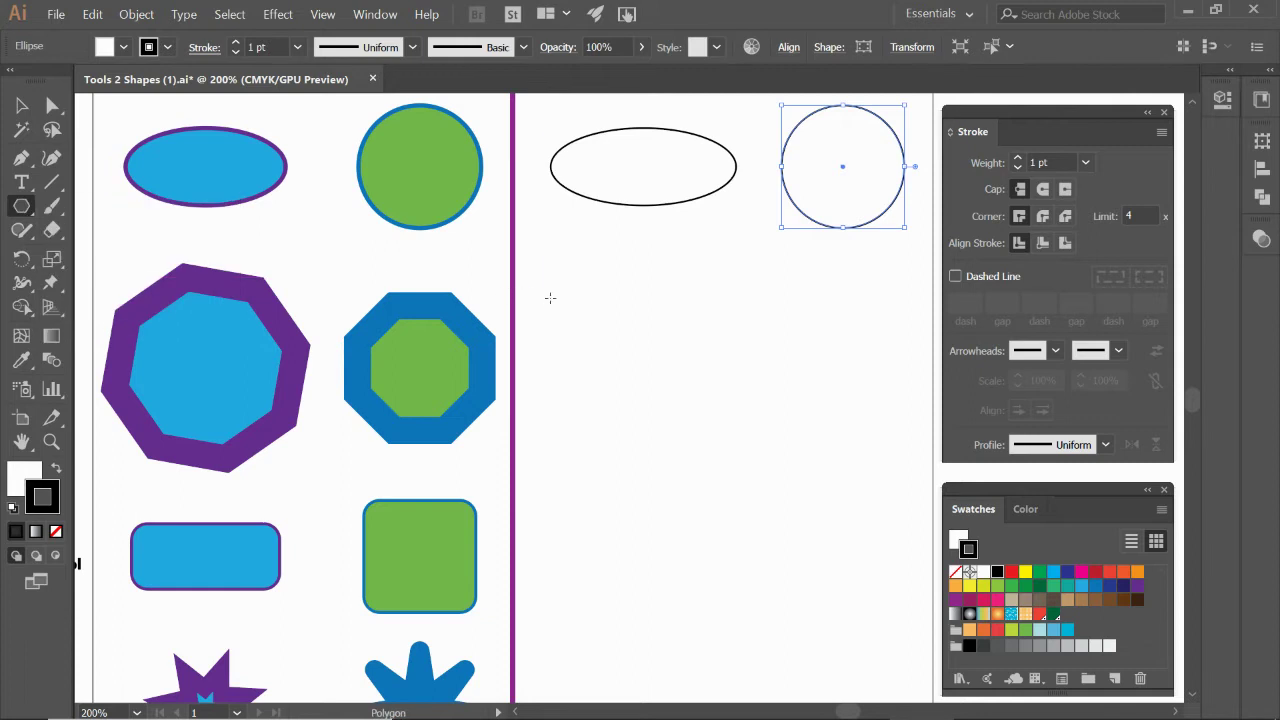
drag(570, 288, 600, 385)
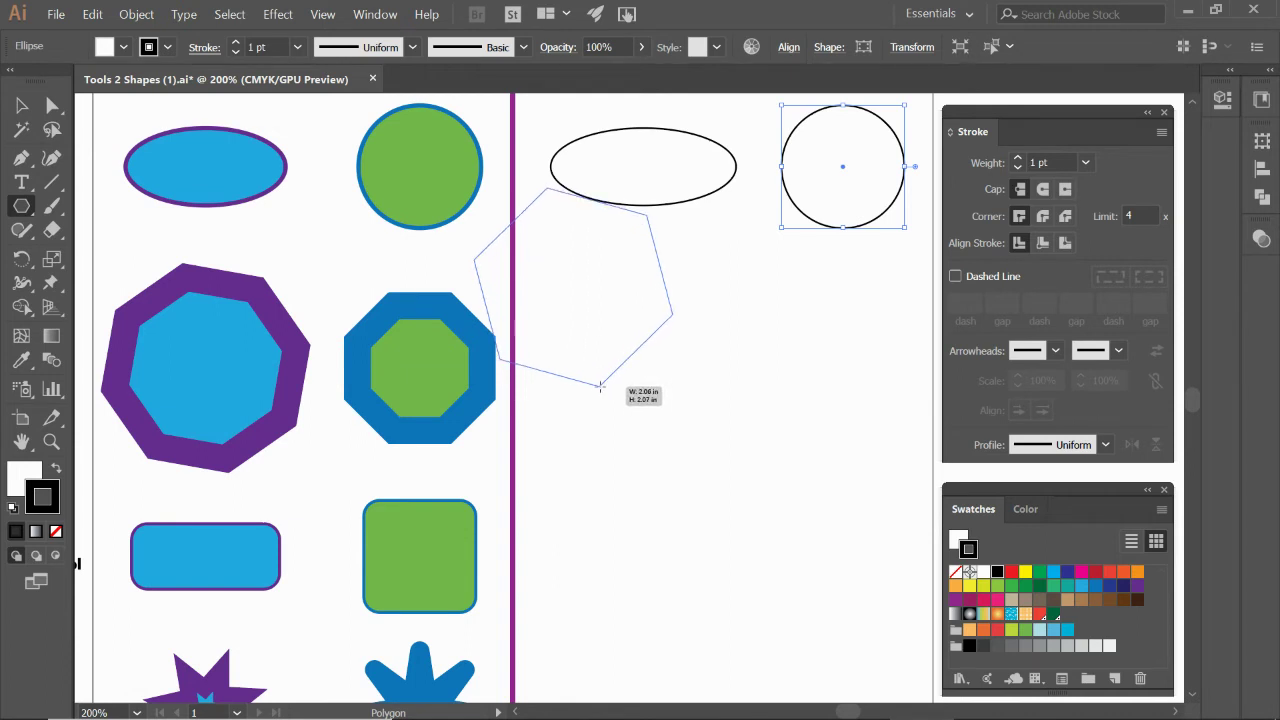
drag(600, 385, 613, 372)
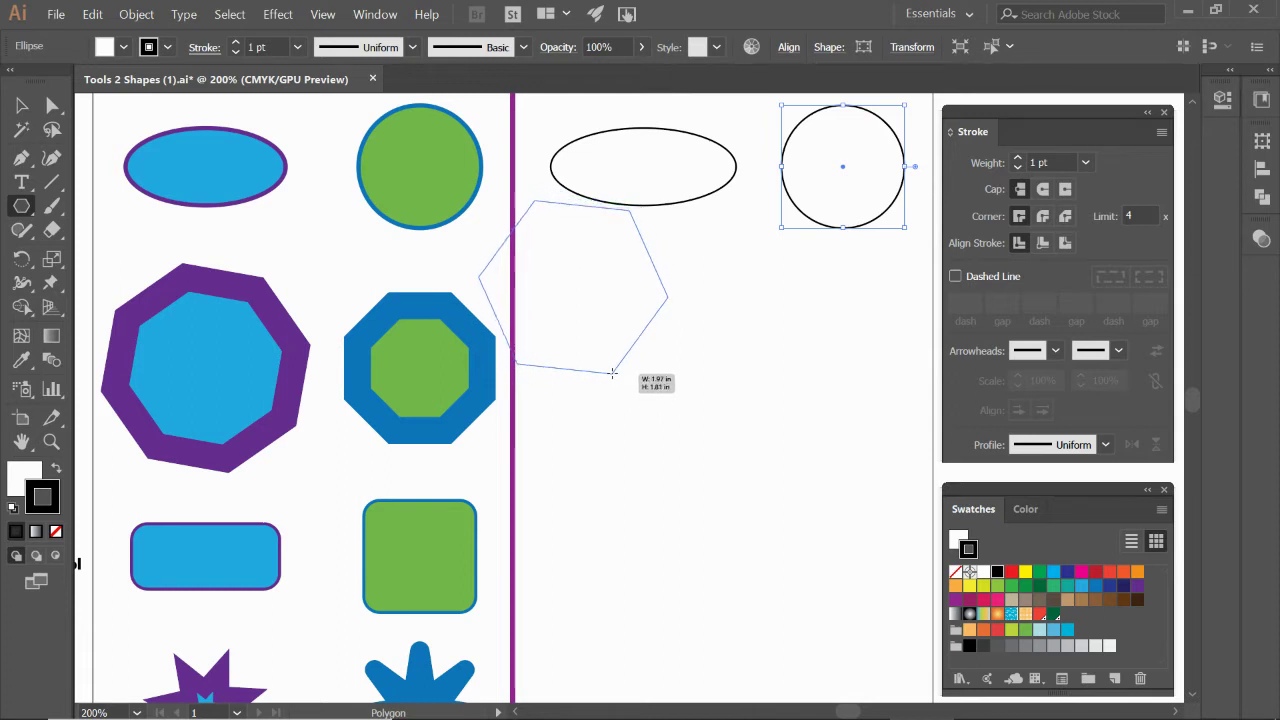
key(Up)
key(Up)
key(Up)
key(Up)
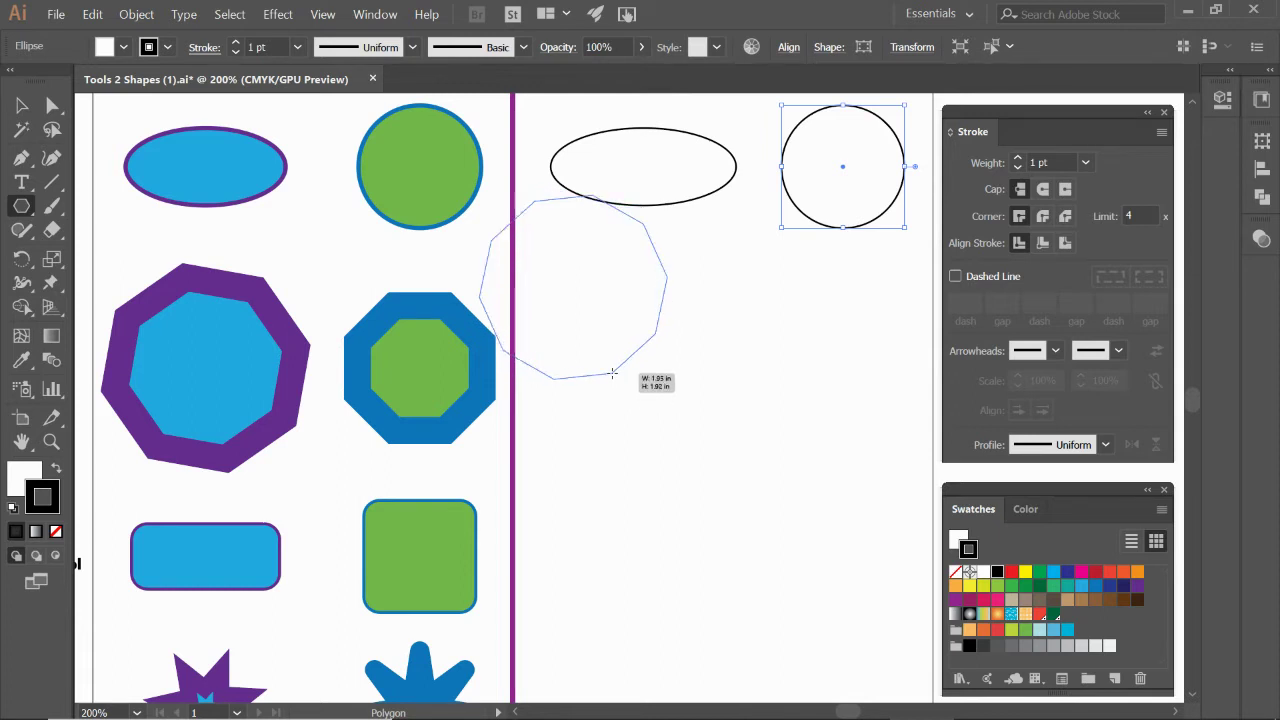
key(Down)
key(Down)
key(Down)
key(Down)
key(Down)
key(Down)
key(Down)
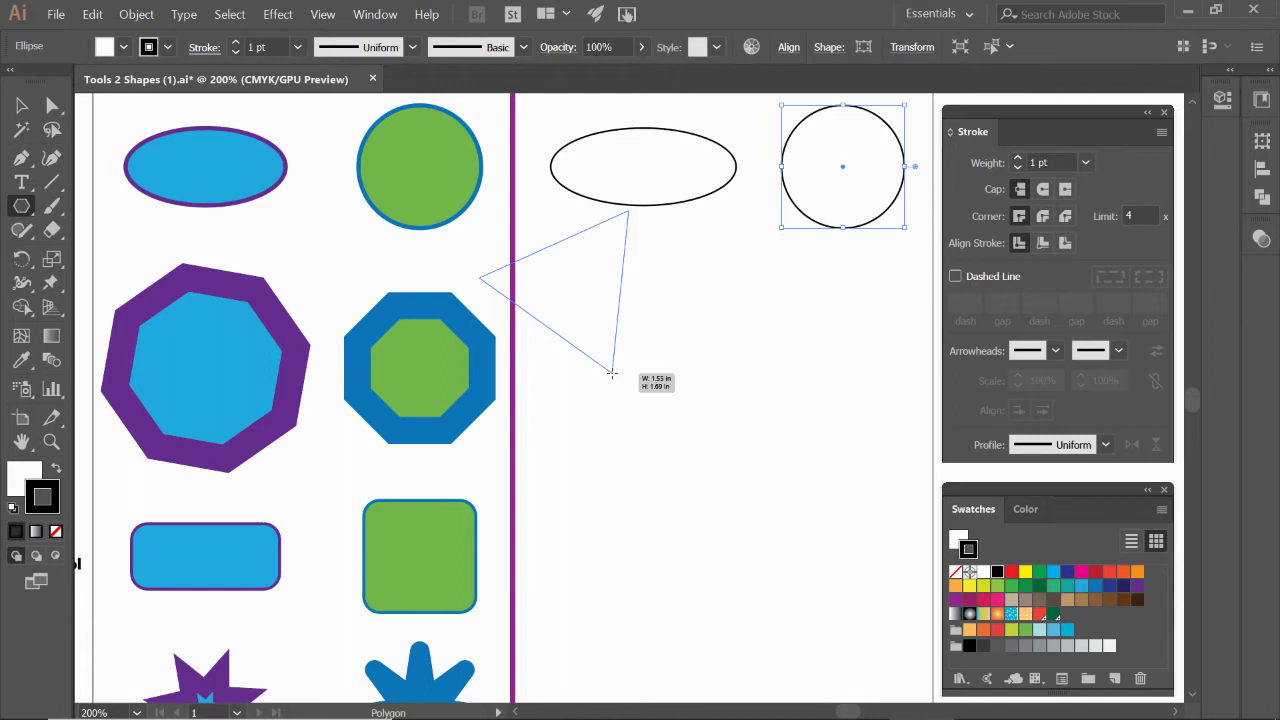
key(Up)
key(Up)
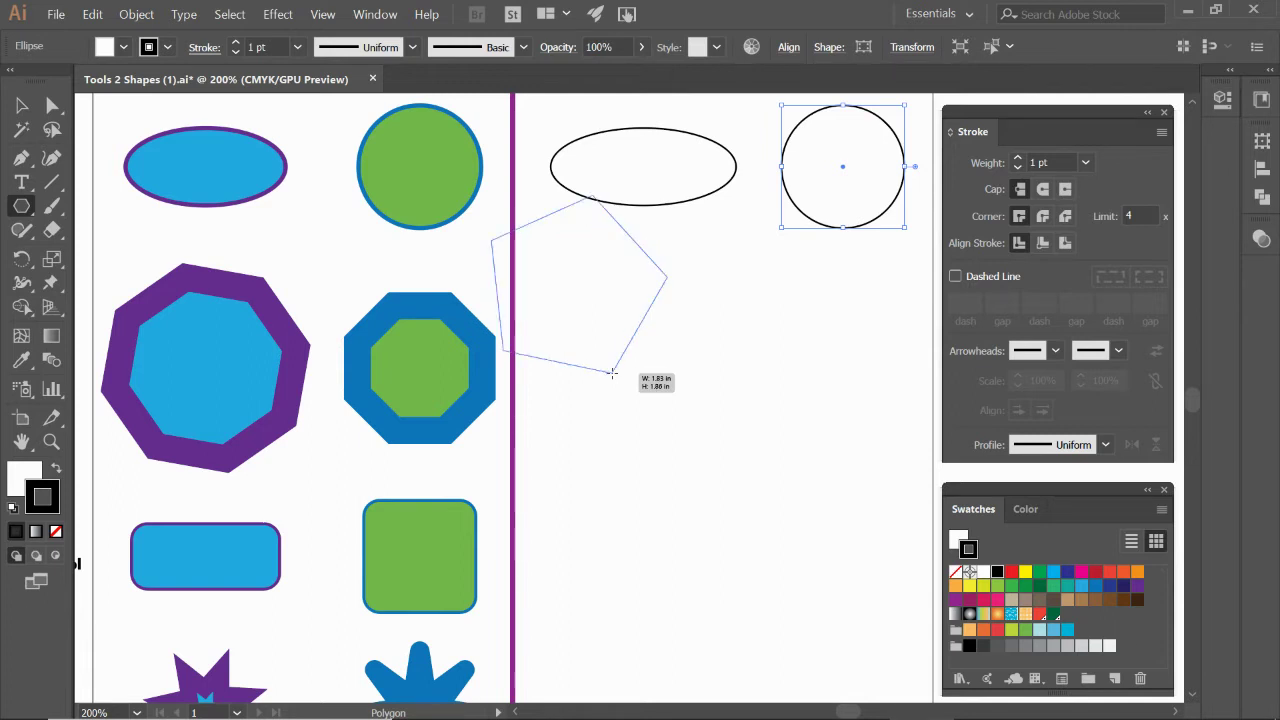
key(Up)
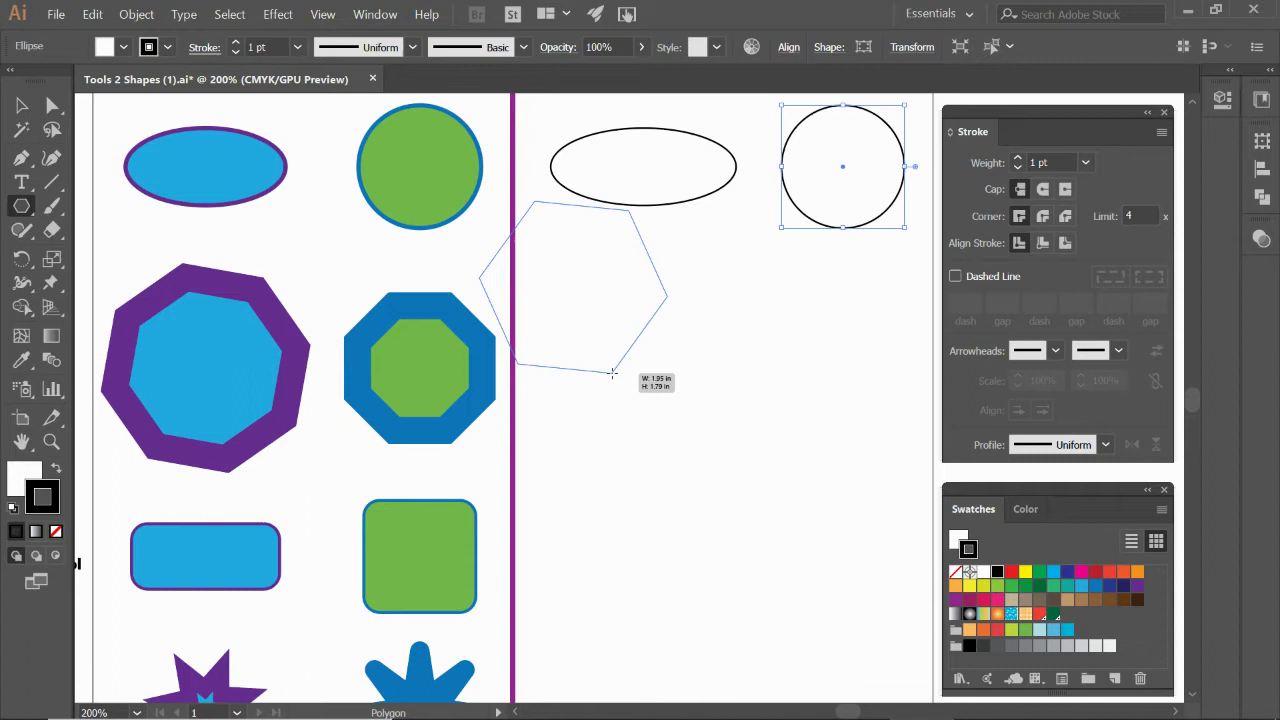
key(Up)
key(Up)
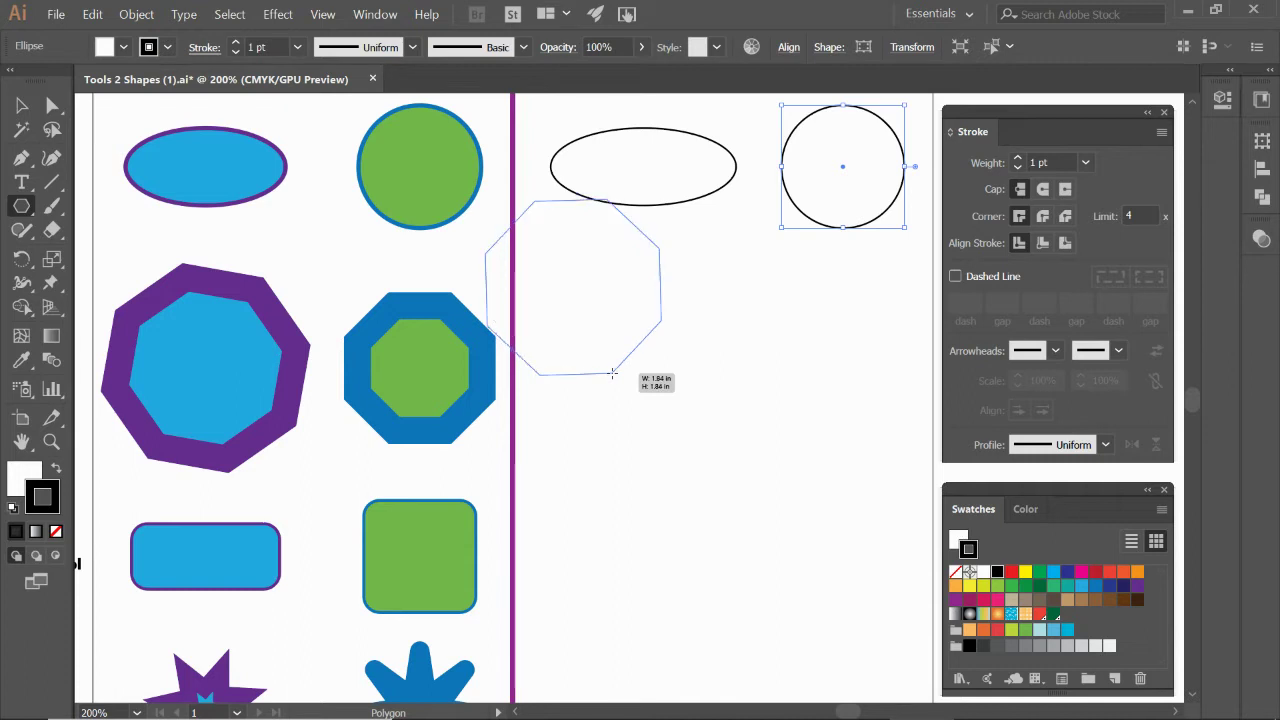
drag(612, 373, 591, 395)
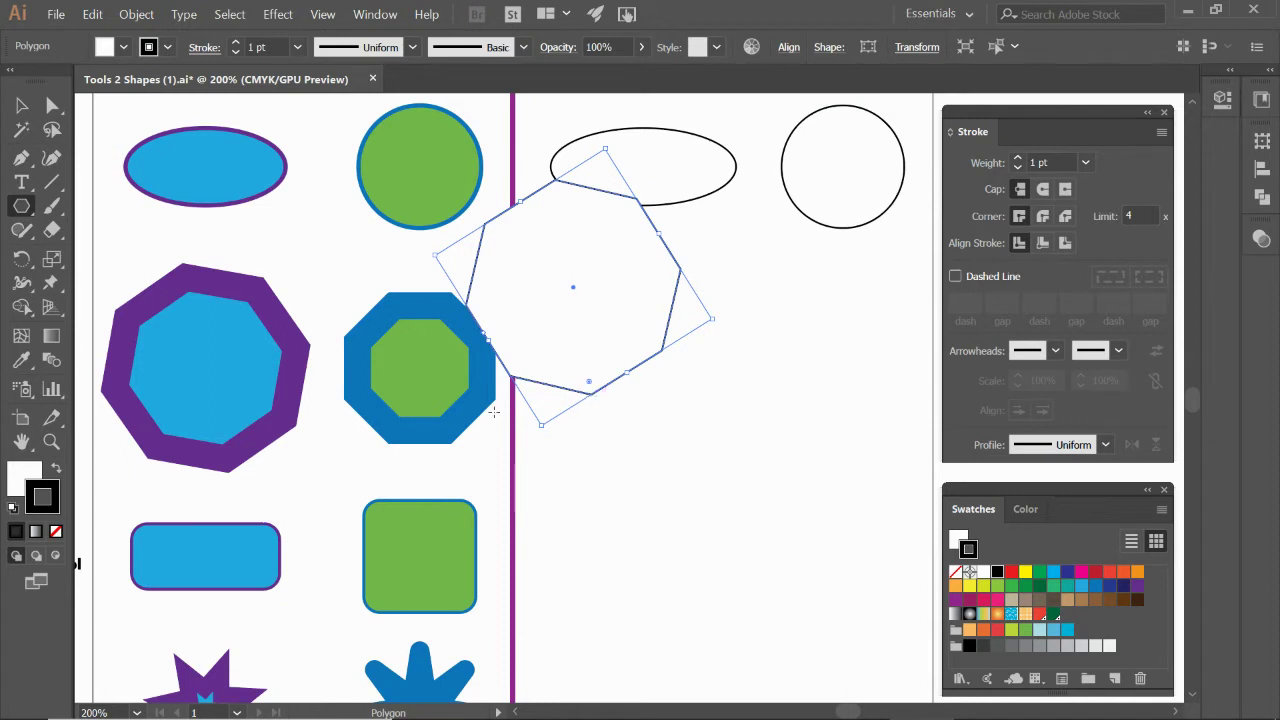
drag(781, 305, 792, 356)
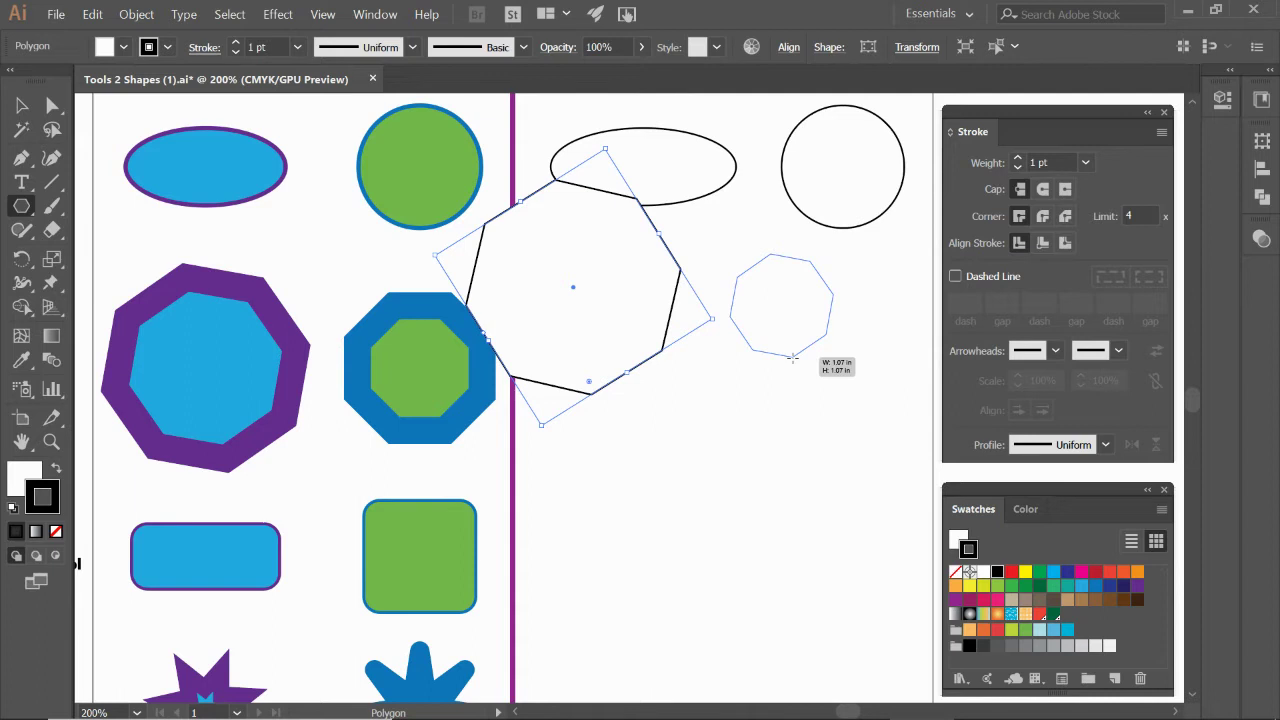
drag(792, 356, 800, 381)
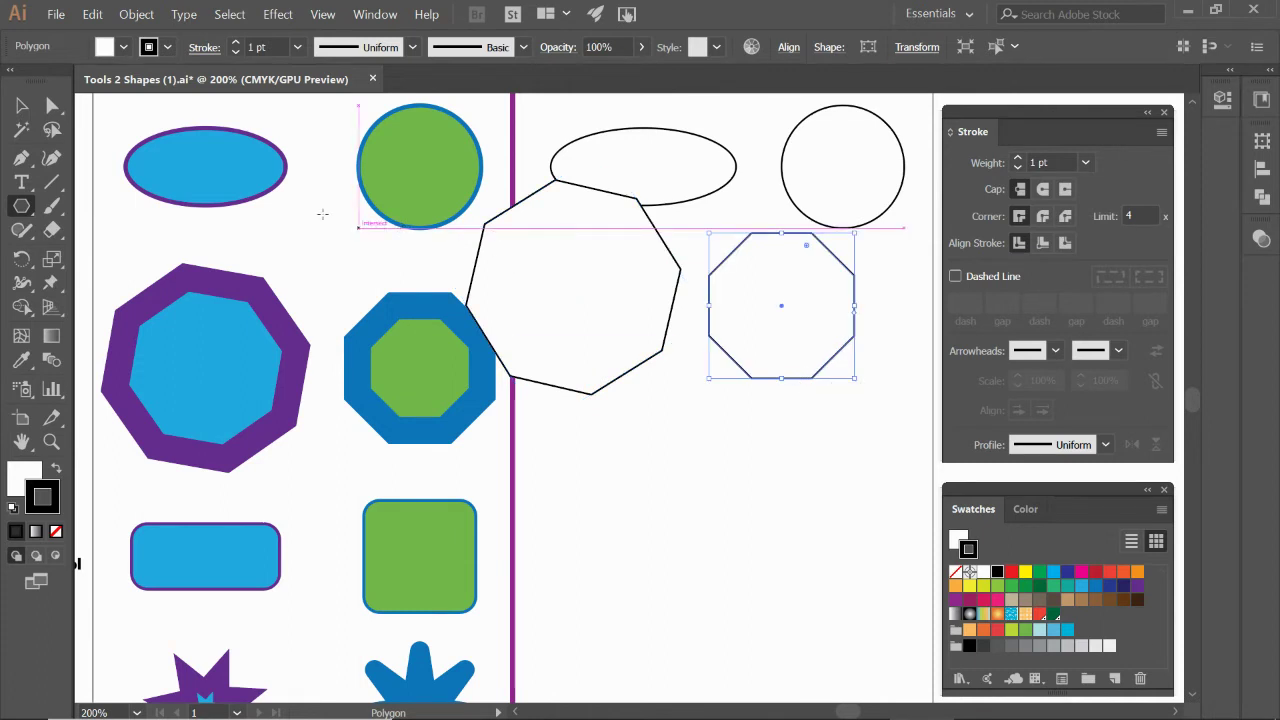
Move the small octagon beneath the circle and the large one beneath the ellipse, then zoom to 150%.
click(20, 105)
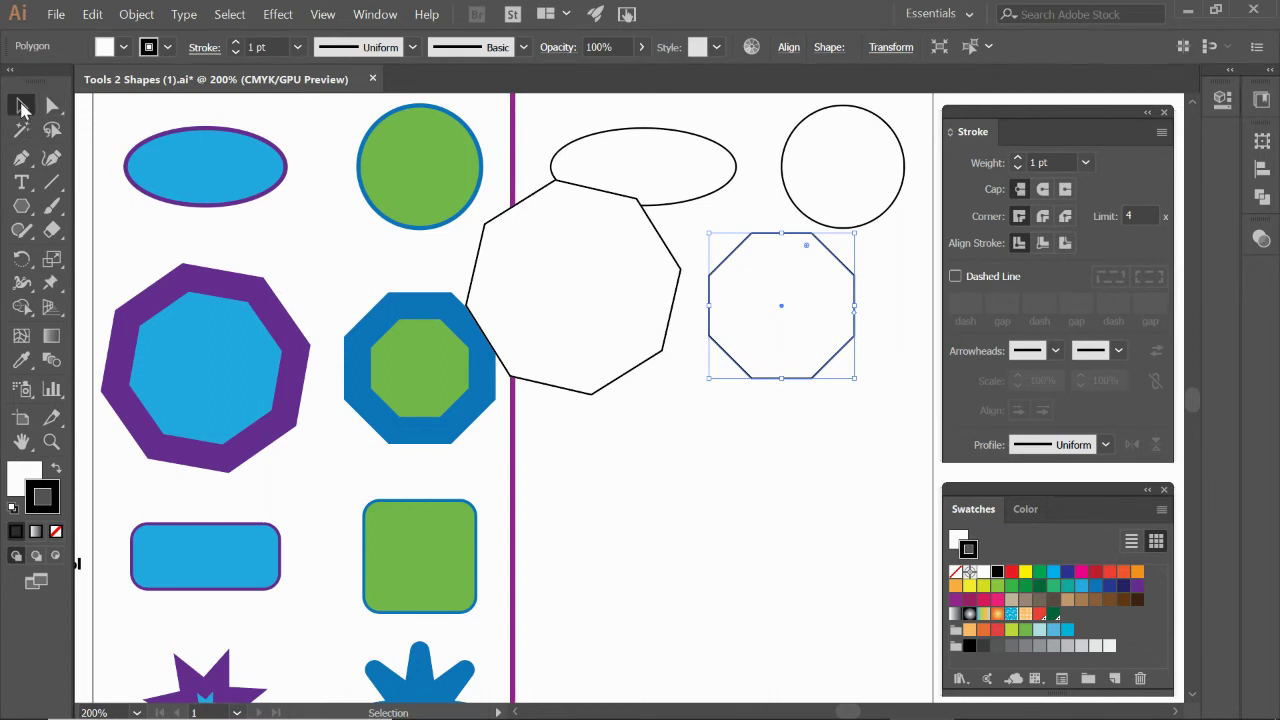
drag(806, 314, 856, 354)
drag(577, 295, 636, 355)
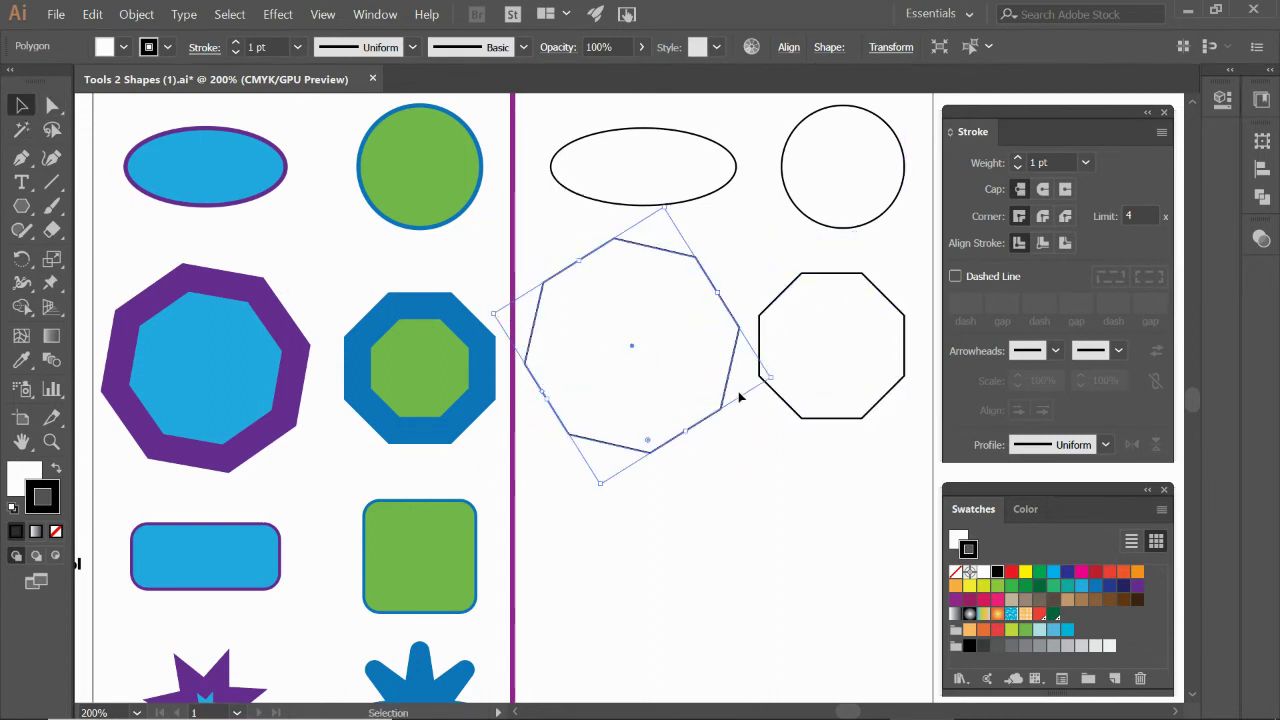
click(752, 491)
drag(753, 491, 717, 491)
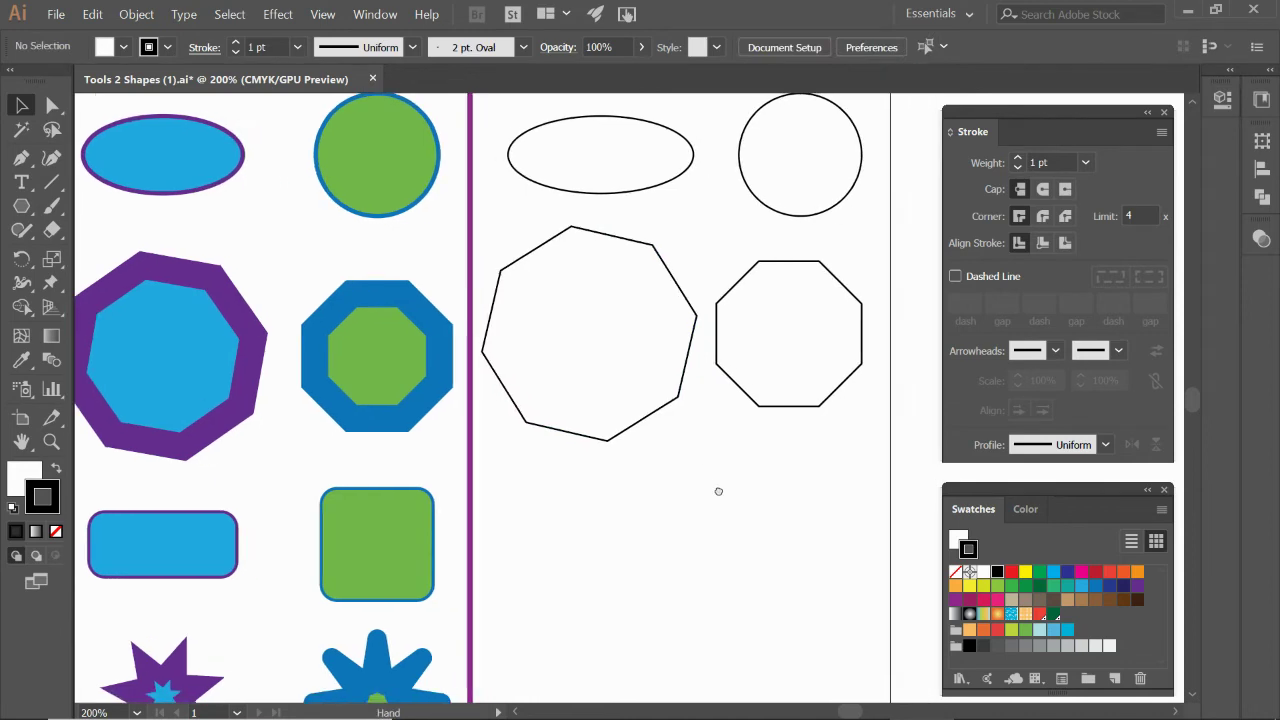
key(ctrl+minus)
drag(577, 551, 633, 427)
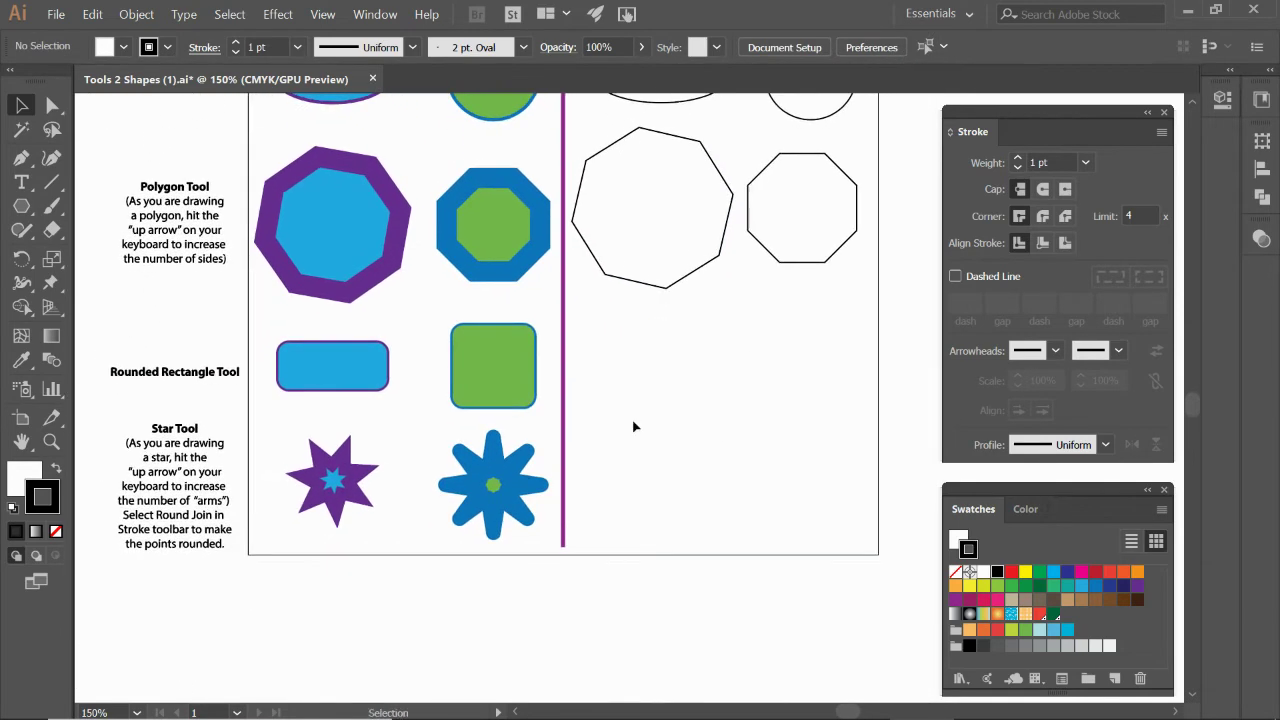
Draw a wide rounded rectangle with adjusted corner radius and a rounded square beside it.
click(23, 206)
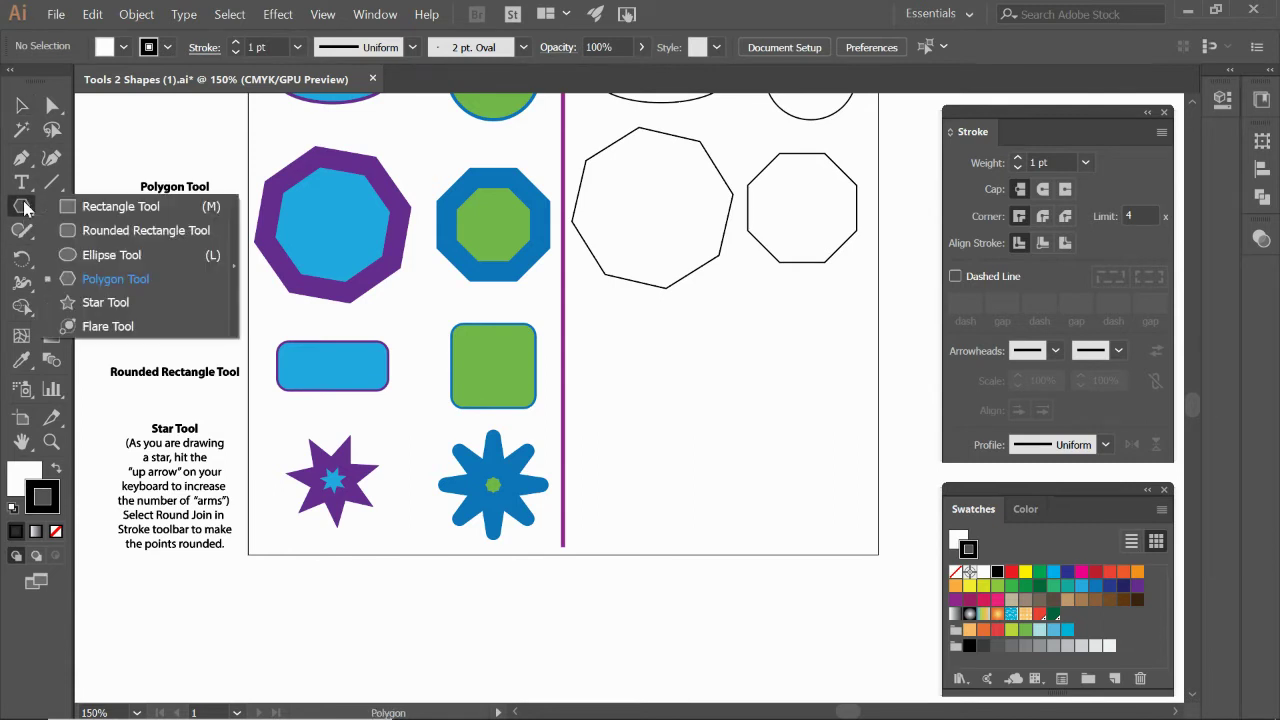
click(94, 231)
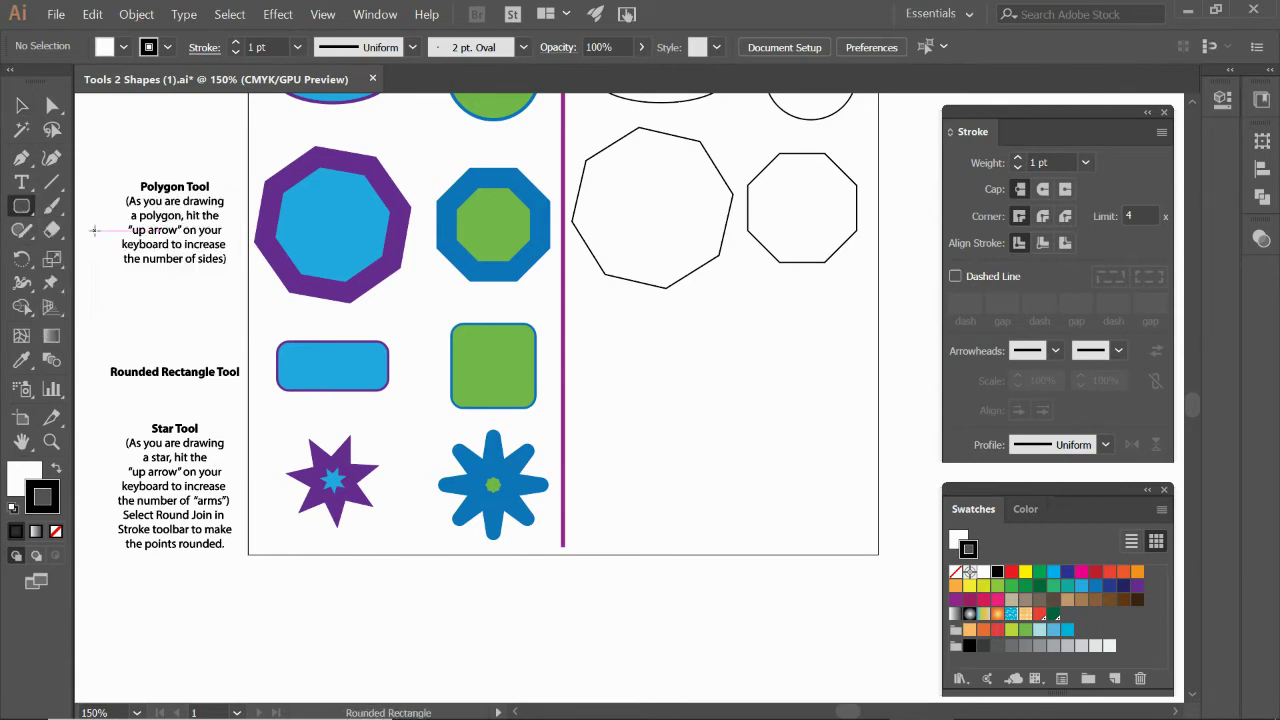
mouse_move(578, 335)
mouse_down()
mouse_move(632, 376)
mouse_move(690, 393)
mouse_up()
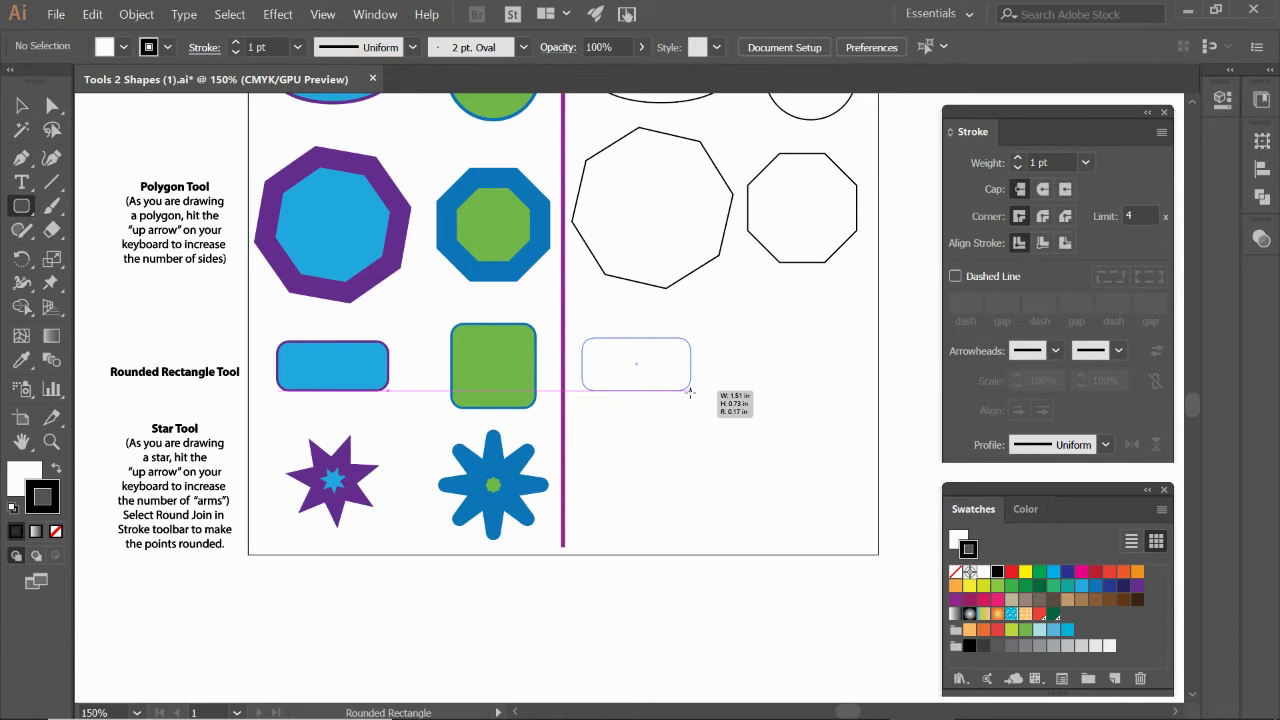
key(Up)
key(Up)
key(Up)
drag(690, 392, 689, 392)
key(Up)
key(Up)
key(Up)
key(Up)
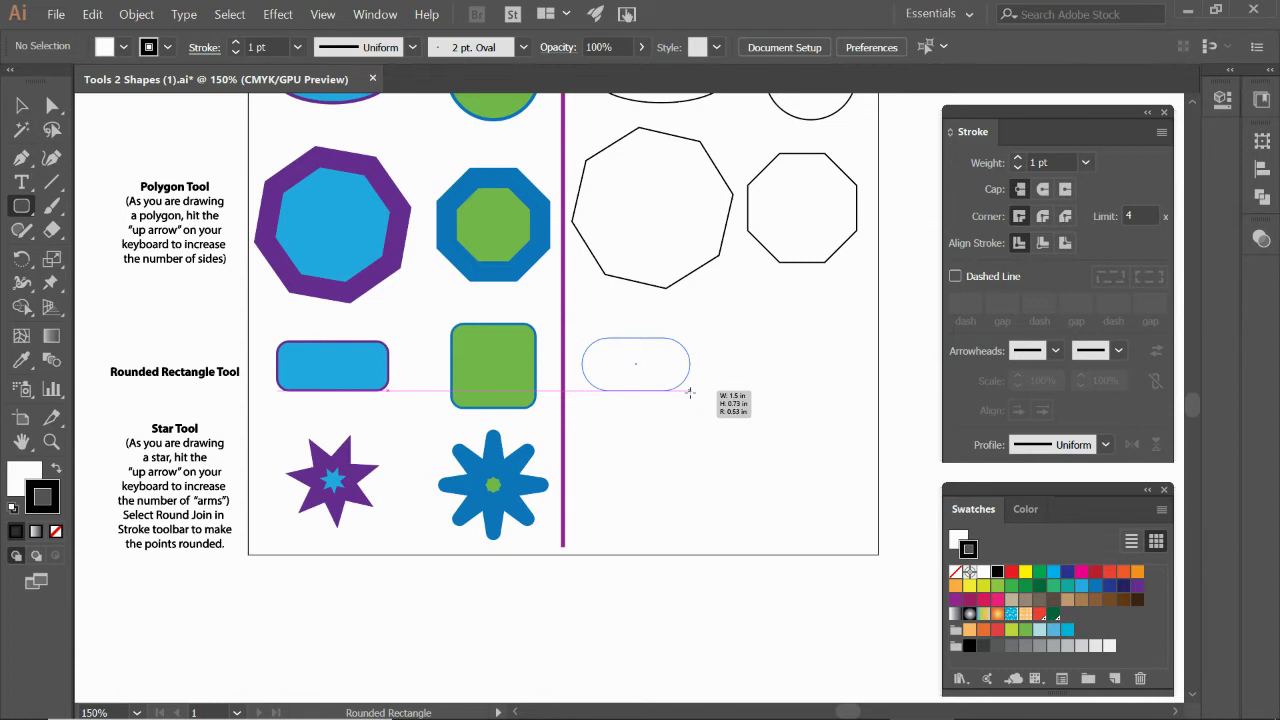
key(Down)
key(Down)
drag(689, 393, 705, 390)
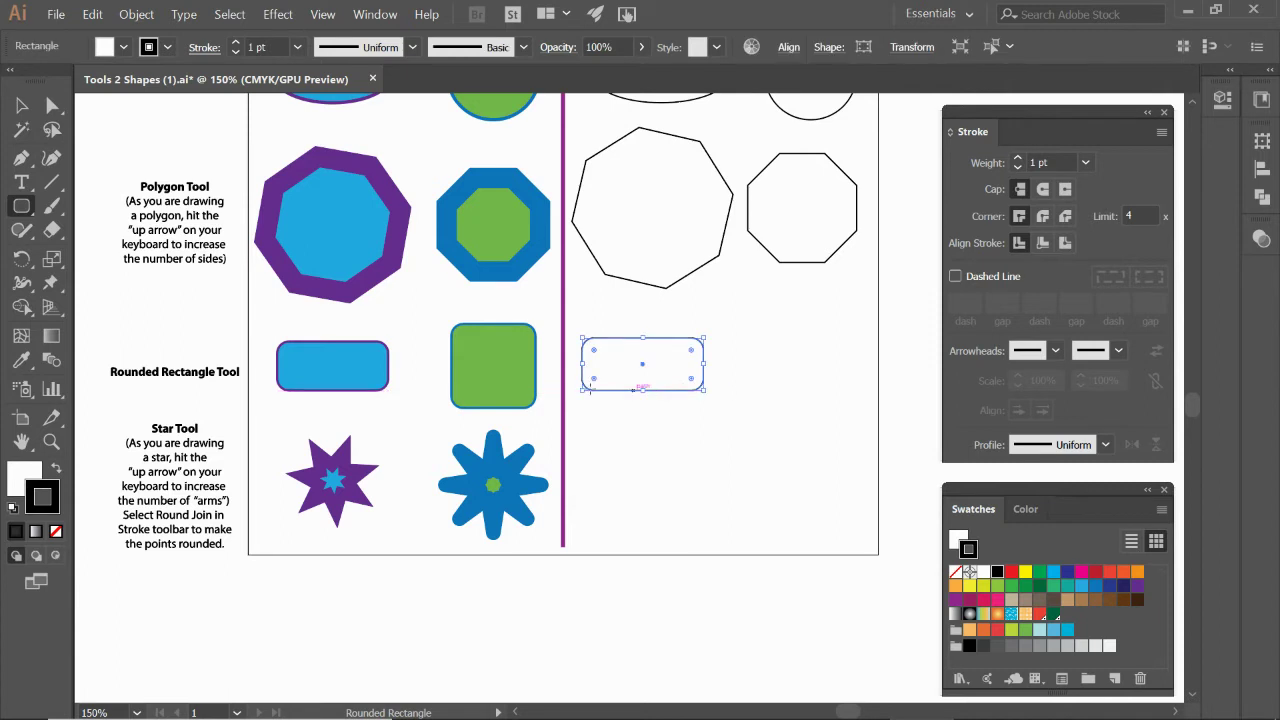
drag(761, 321, 818, 401)
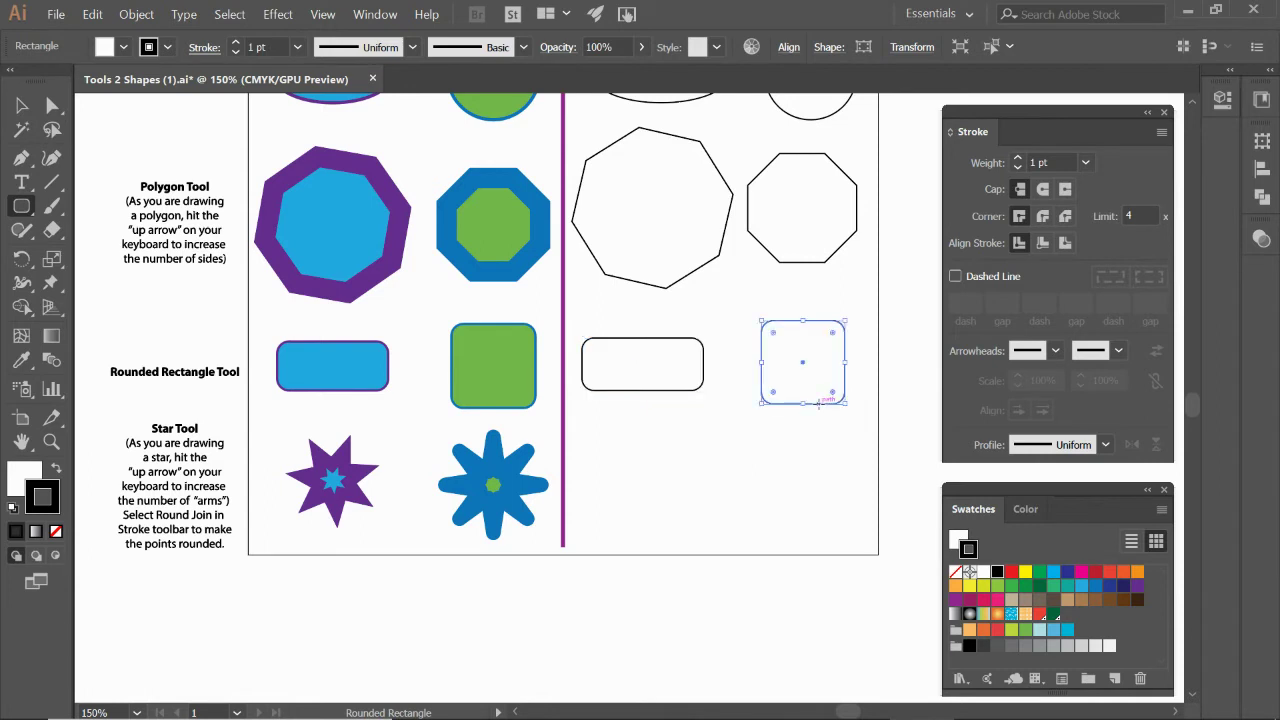
Select the rectangle, ellipse, large octagon and rounded rectangle in the left practice column.
key(v)
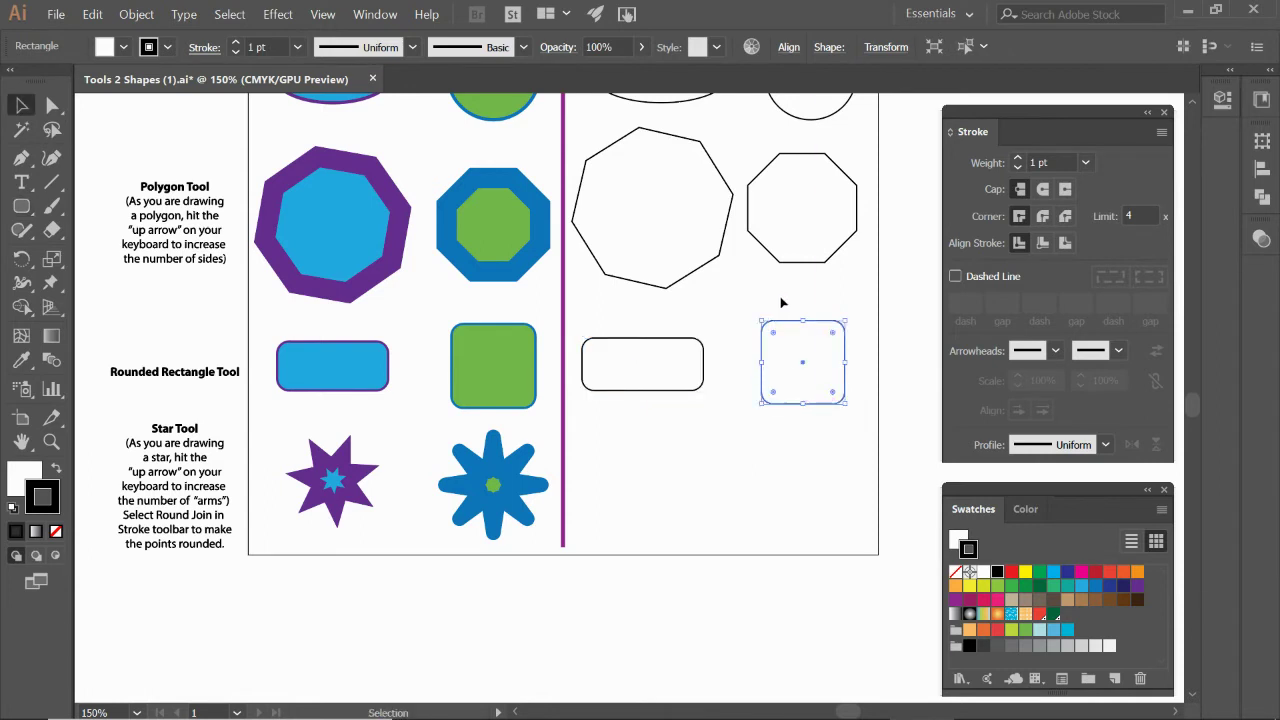
key(ctrl+minus)
key(ctrl+minus)
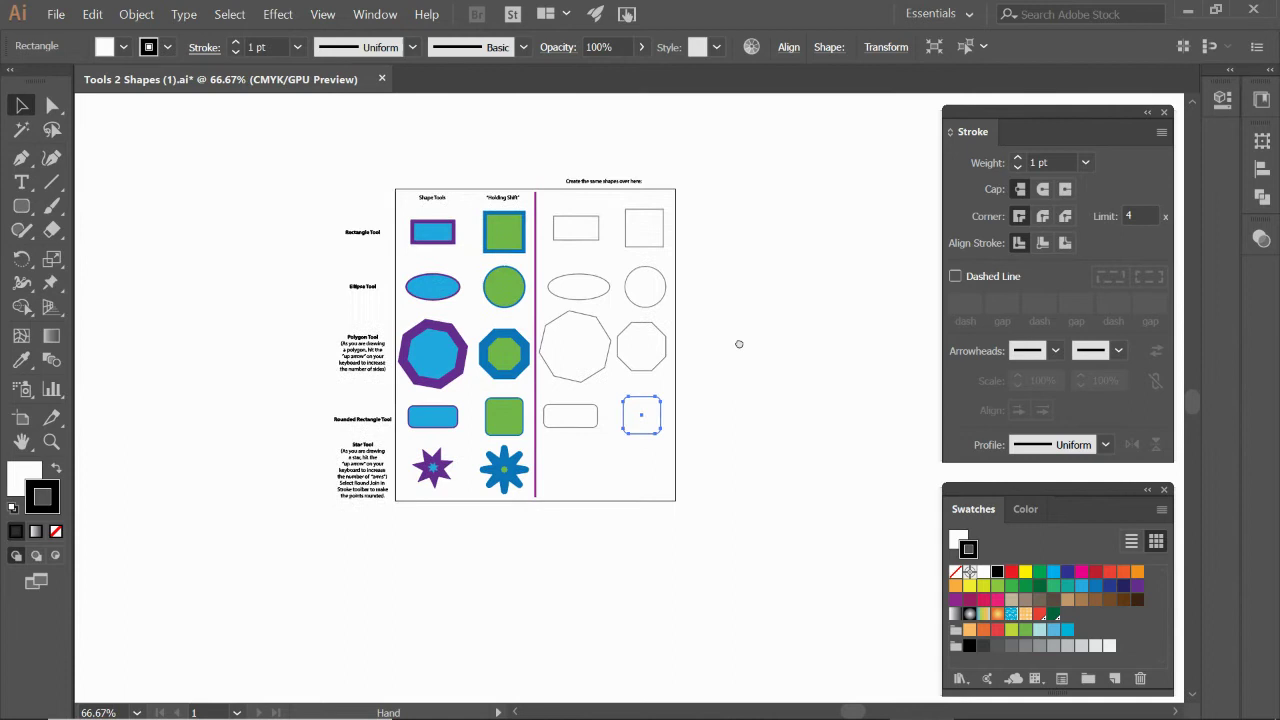
drag(737, 343, 745, 352)
key(z)
drag(362, 208, 837, 527)
key(v)
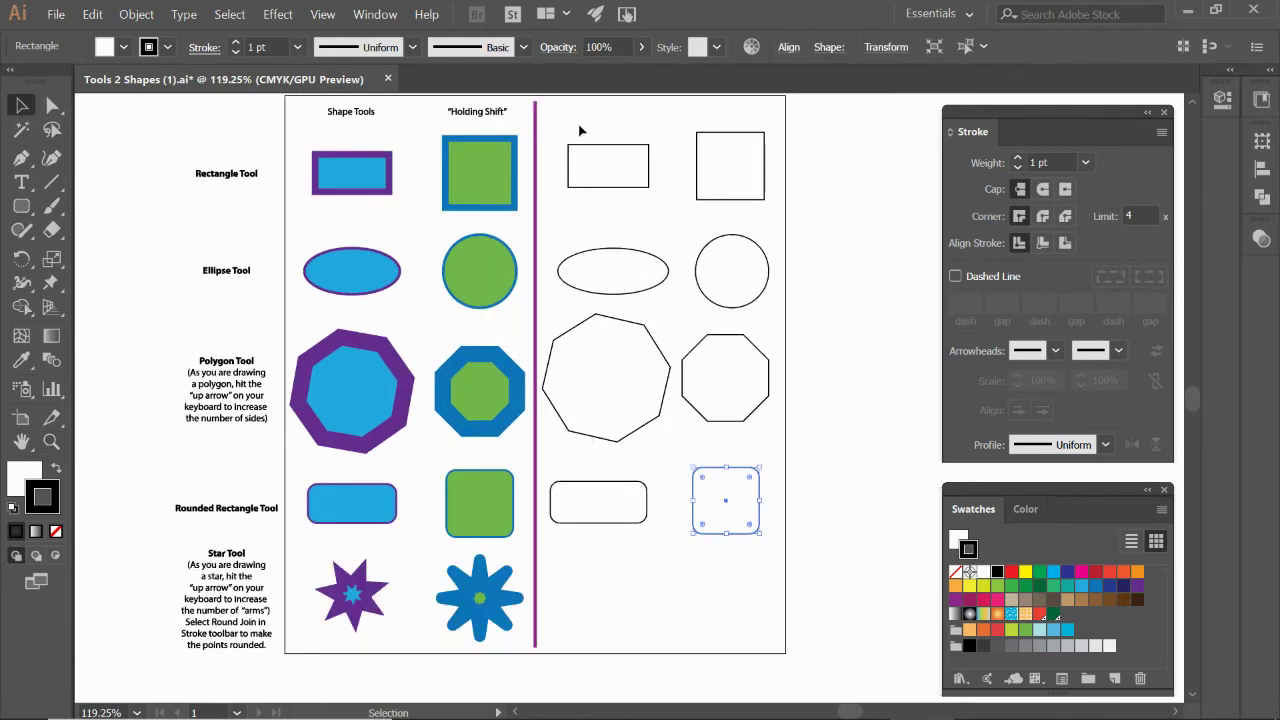
drag(580, 130, 626, 571)
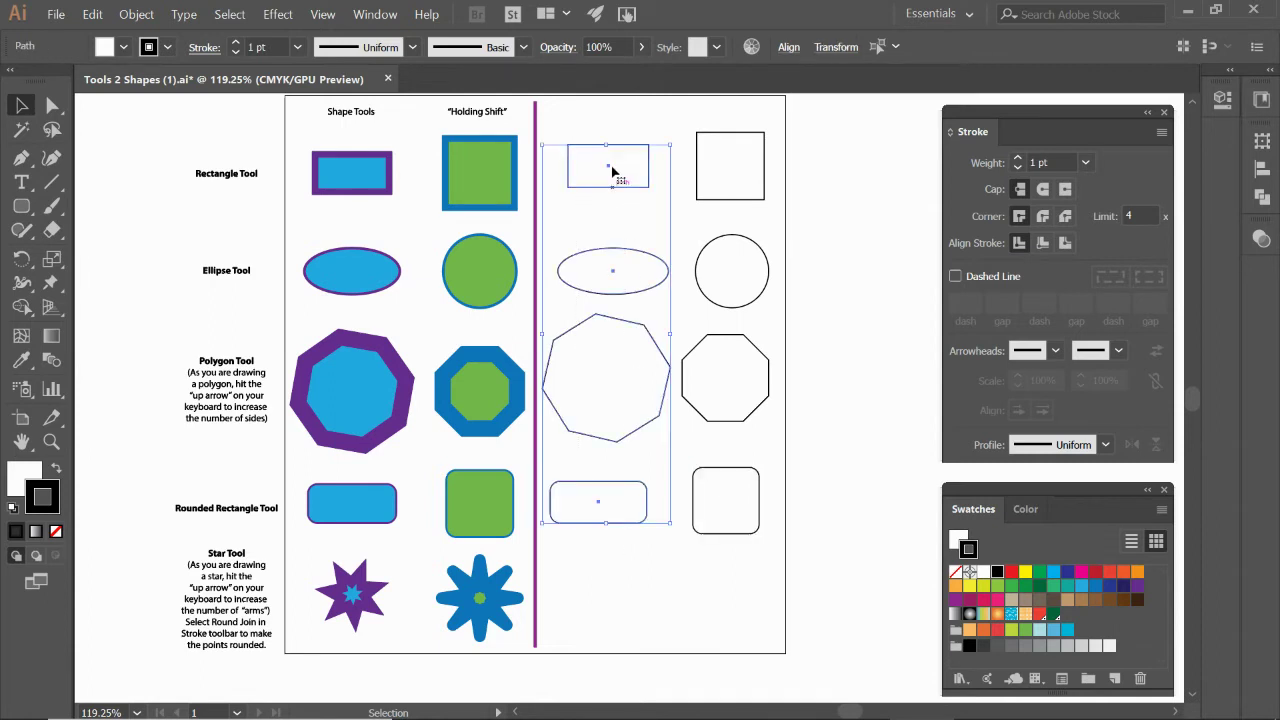
click(605, 128)
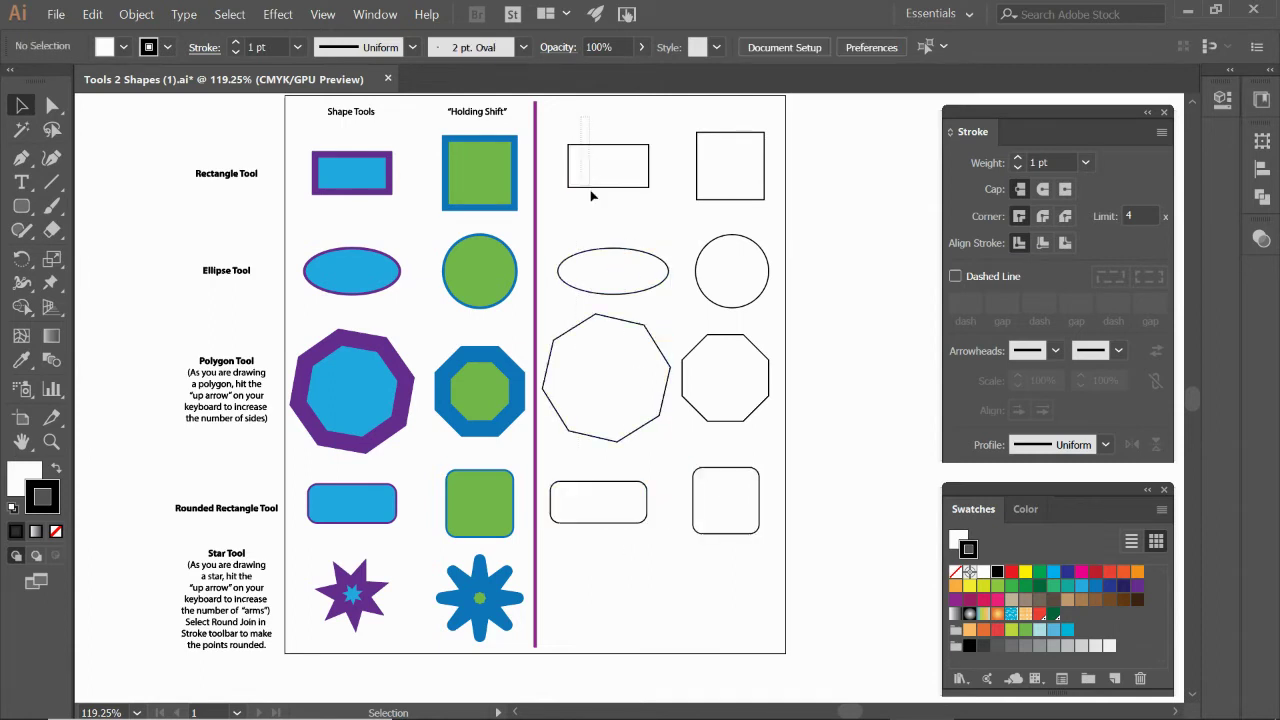
drag(591, 196, 596, 510)
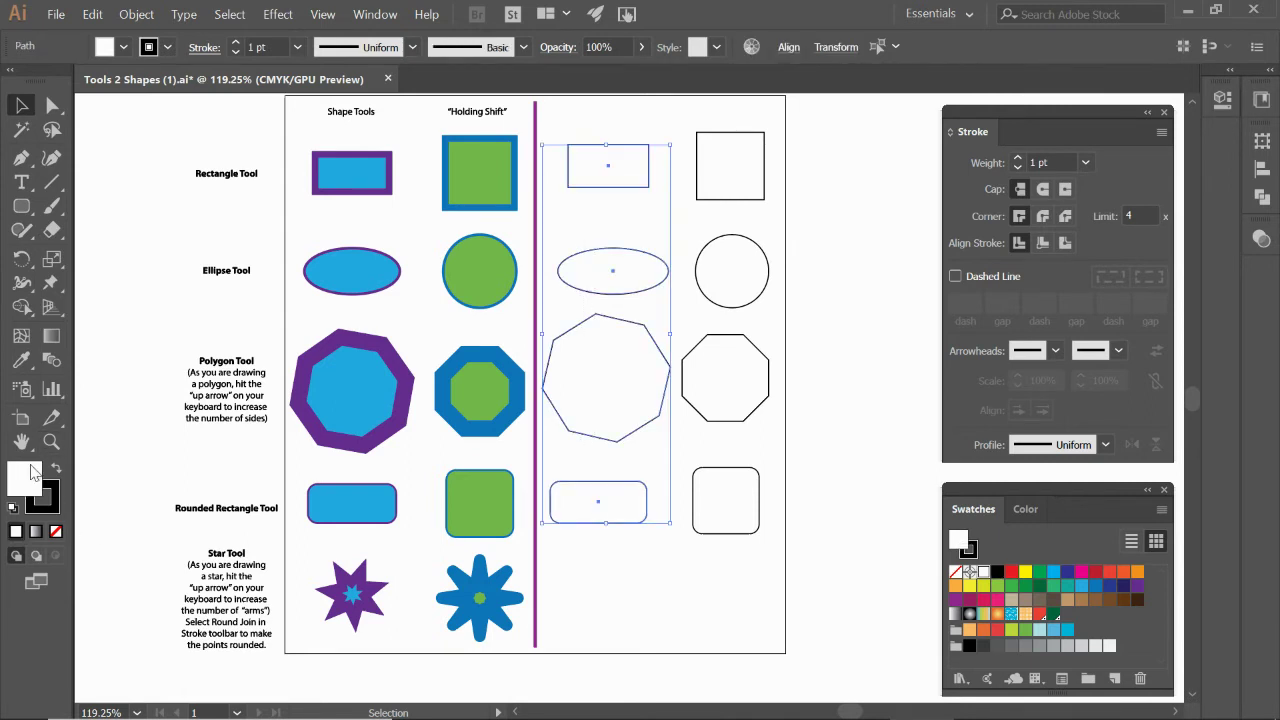
Give the selected shapes a CMYK cyan fill and a 2 pt purple stroke.
click(1053, 573)
key(x)
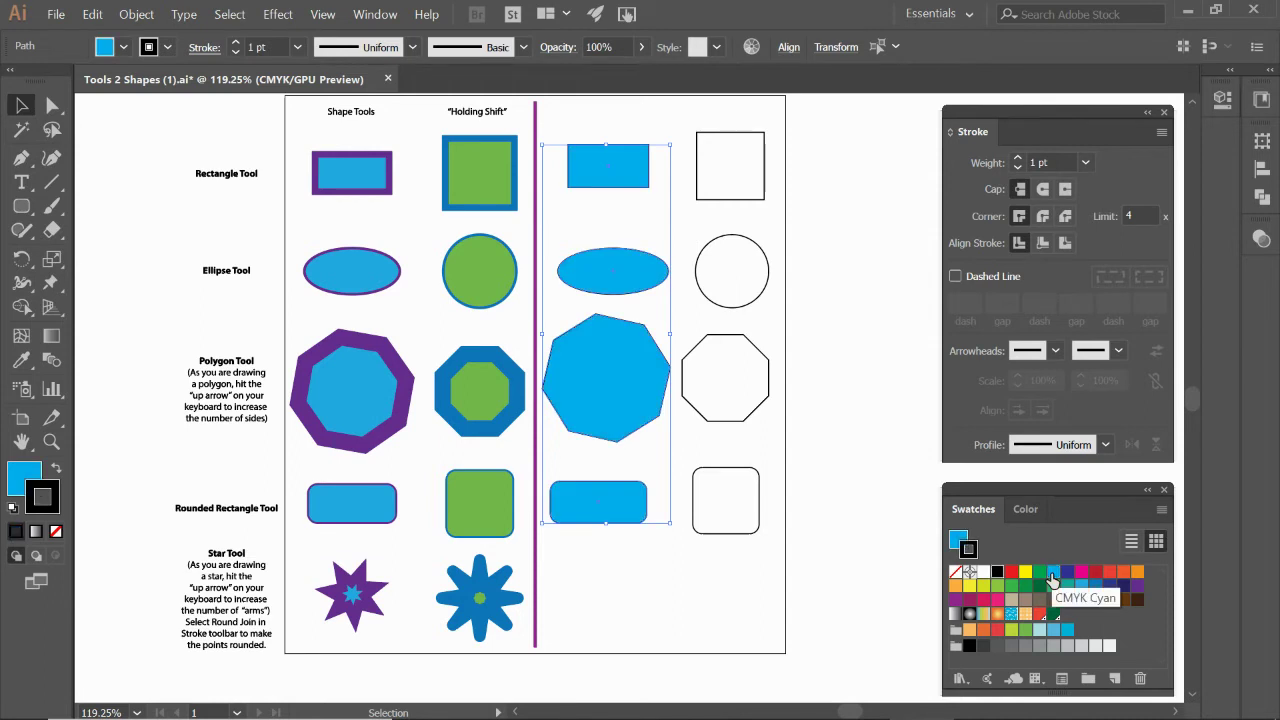
click(1137, 588)
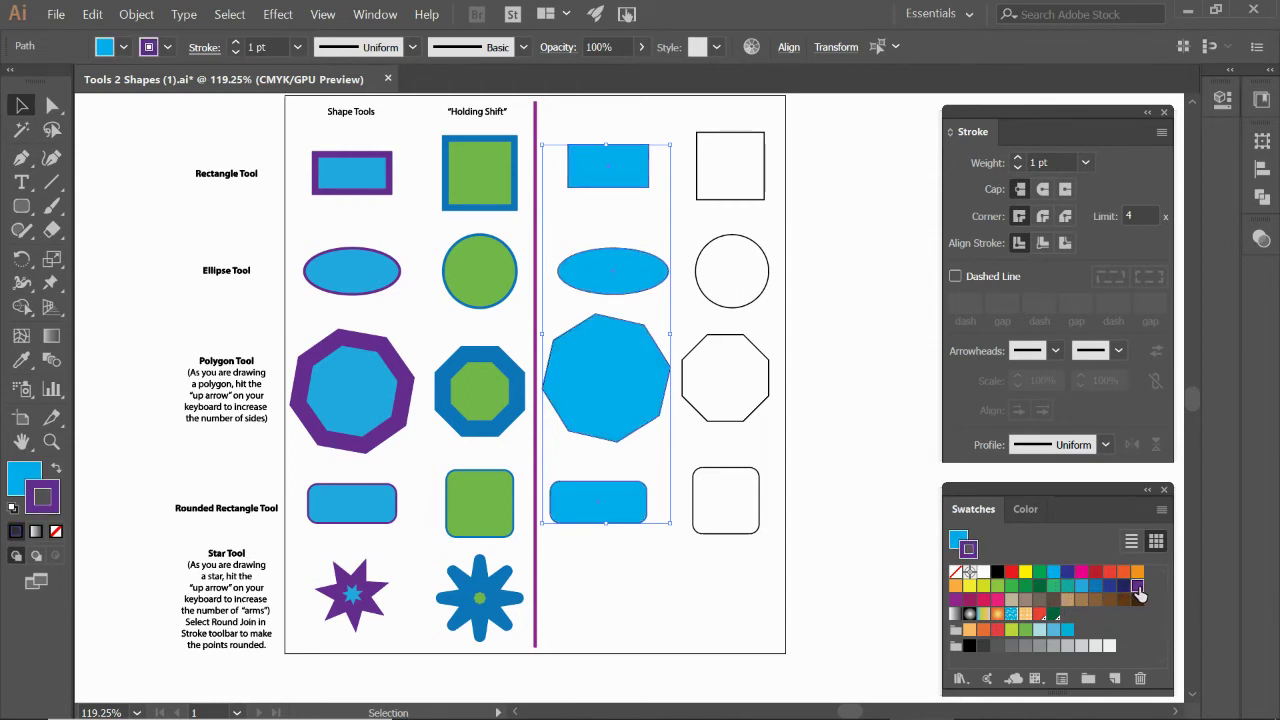
click(1019, 157)
click(1019, 157)
click(1019, 157)
click(1019, 157)
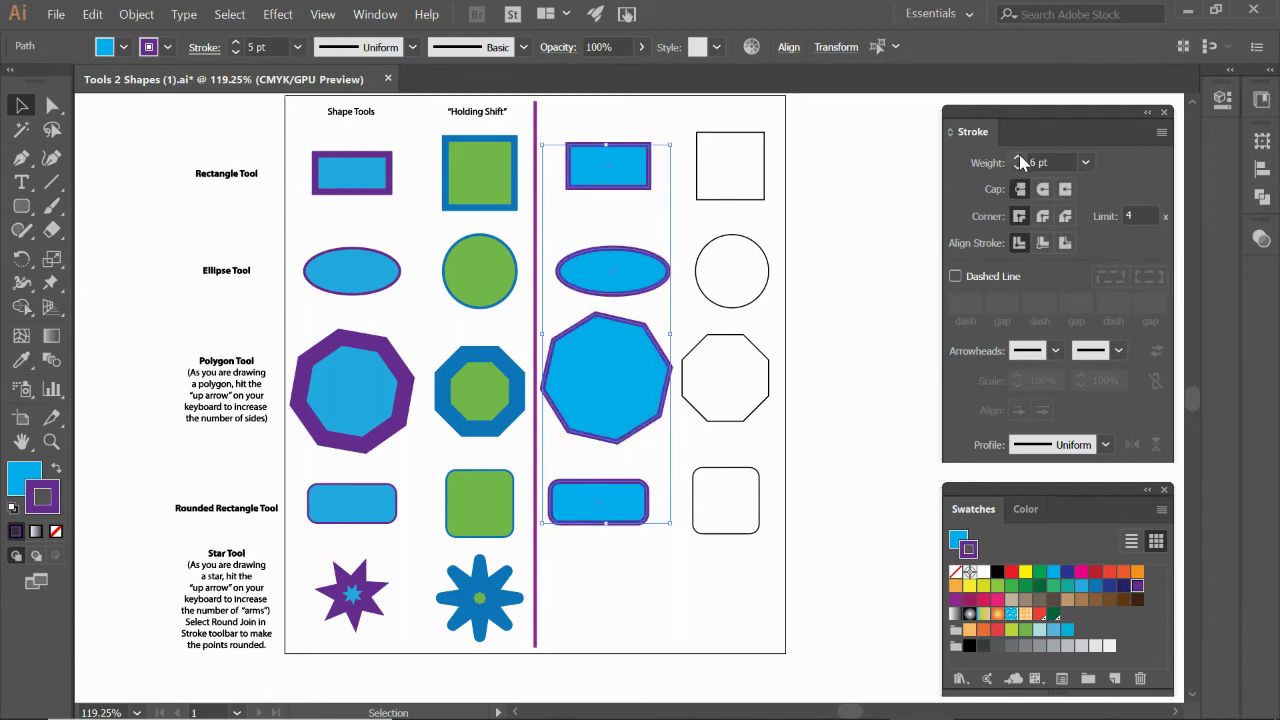
click(1018, 168)
click(1018, 168)
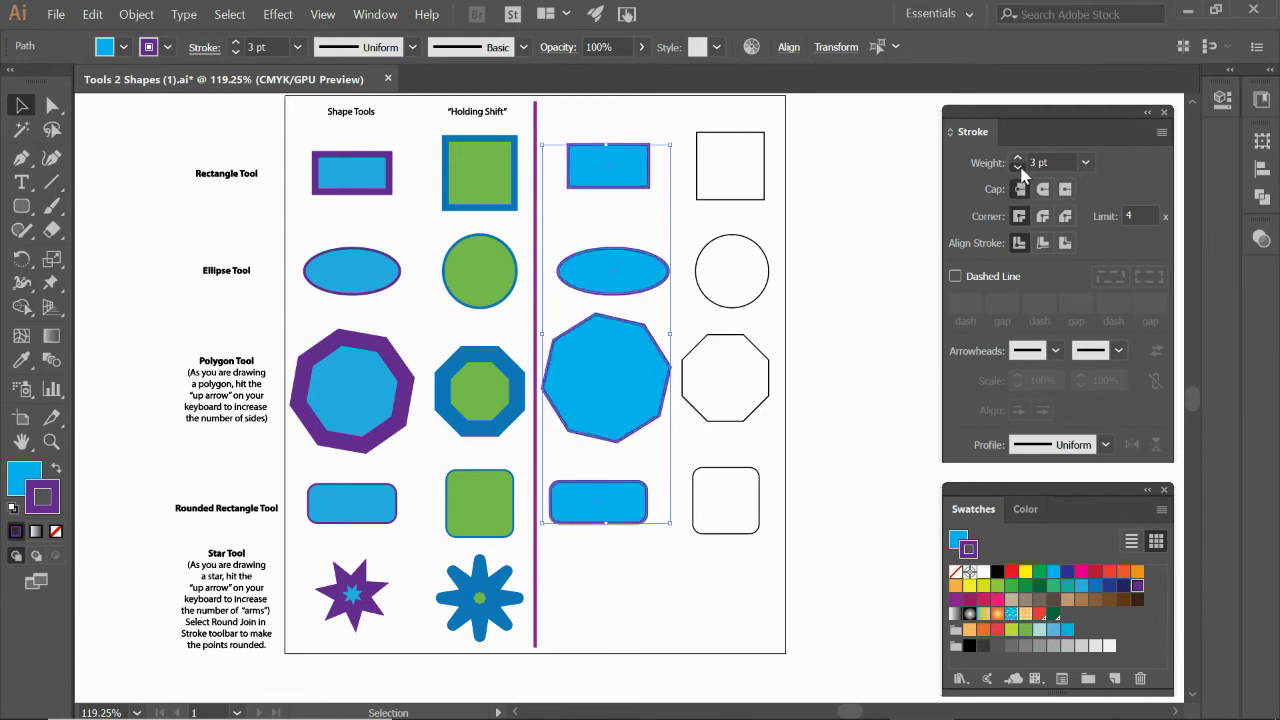
click(1018, 168)
Raise the top cyan rectangle's purple stroke weight to 9 pt.
click(586, 131)
click(608, 170)
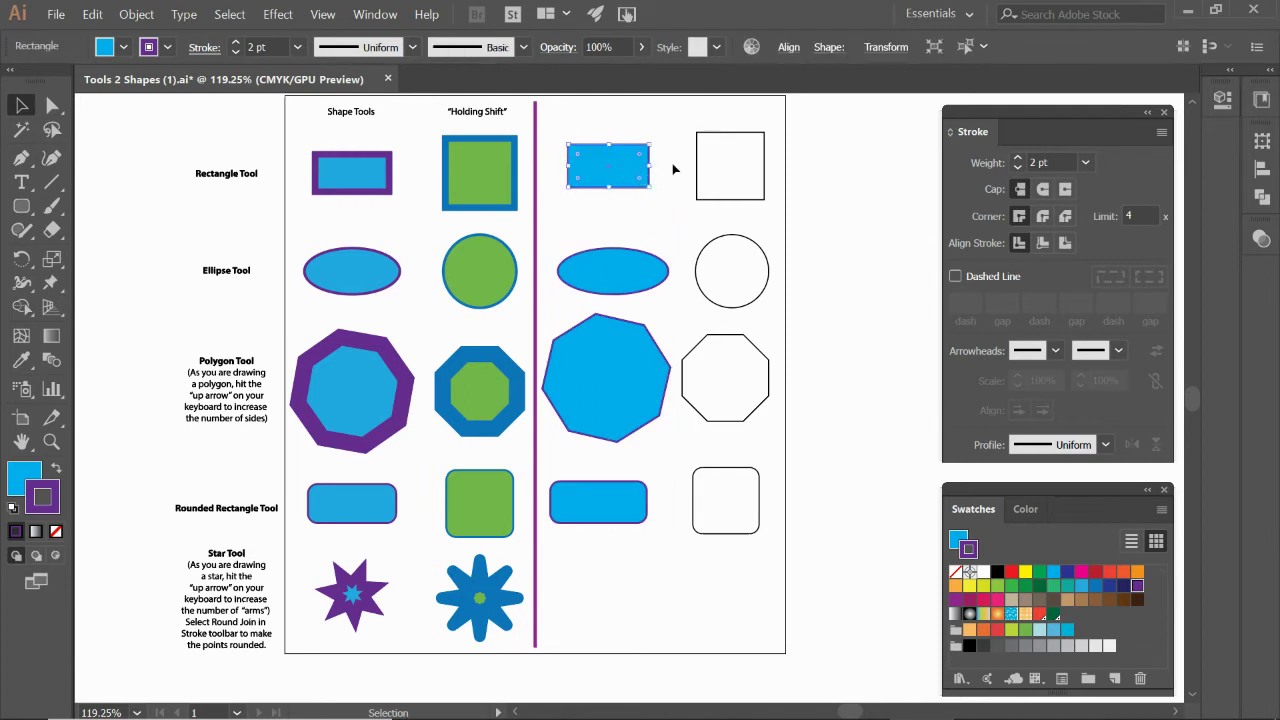
click(1018, 158)
click(1018, 158)
click(1018, 158)
click(1018, 158)
click(1018, 158)
click(1018, 158)
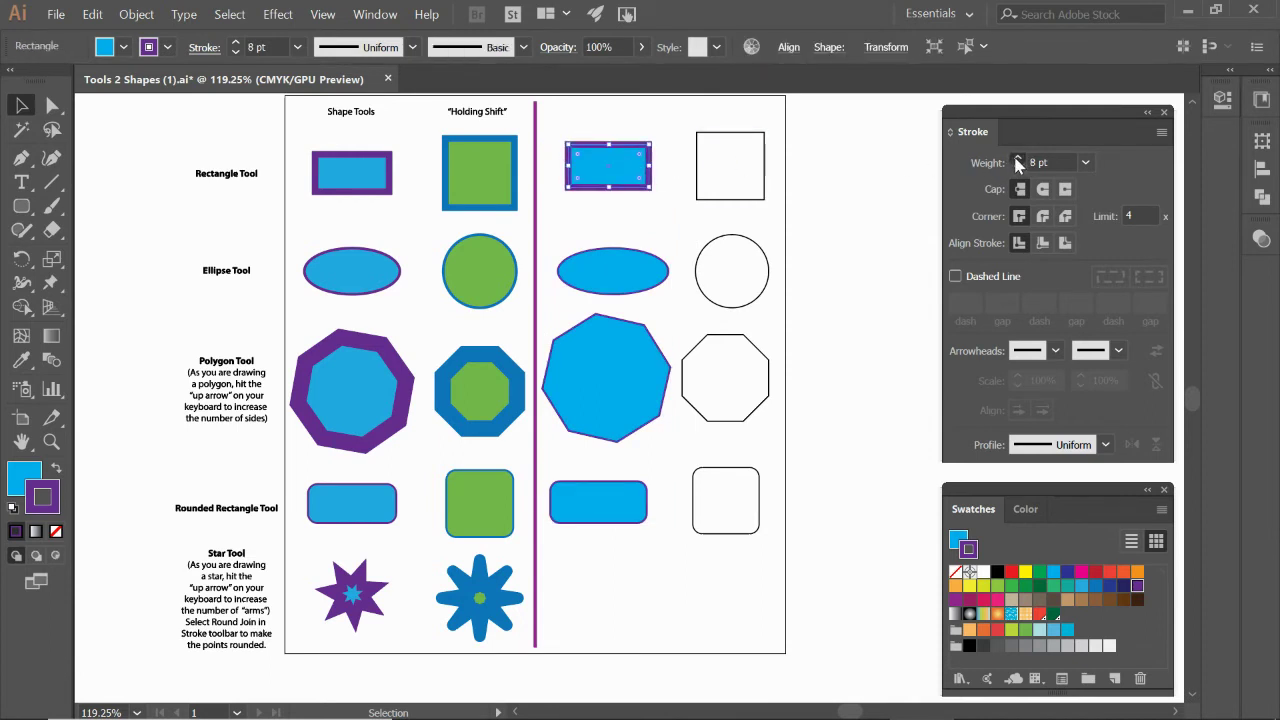
click(1018, 158)
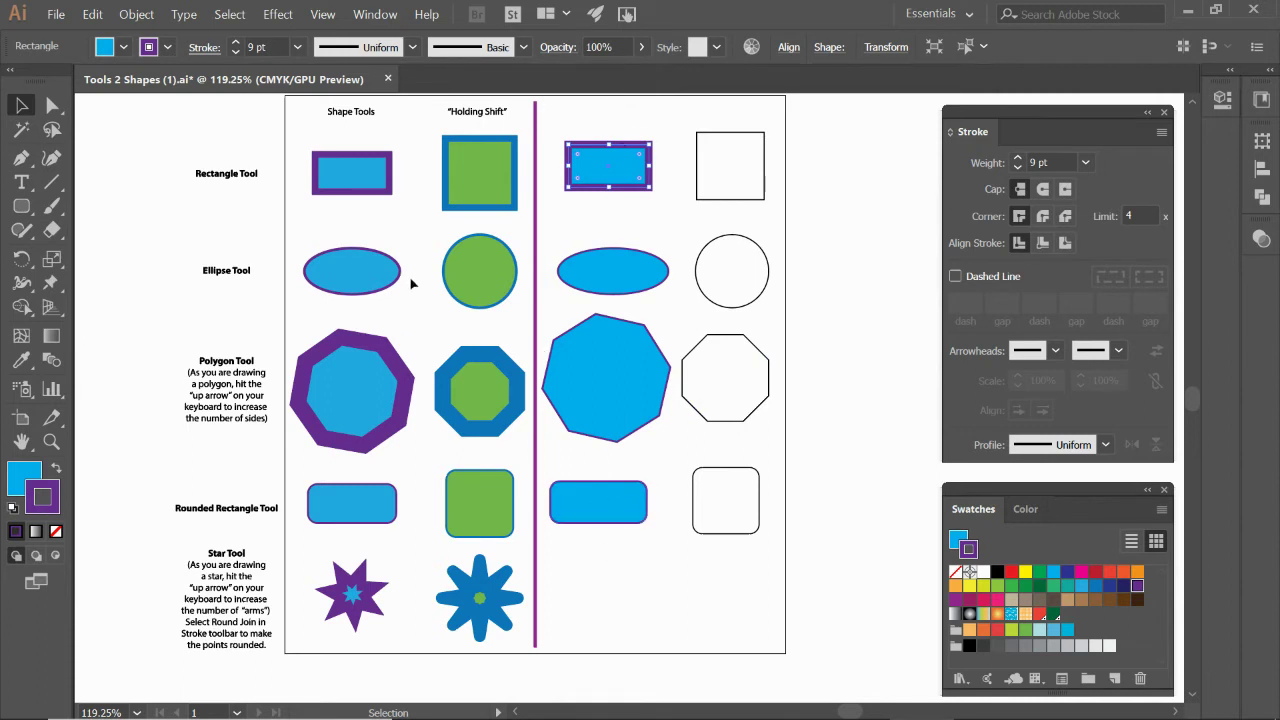
click(650, 402)
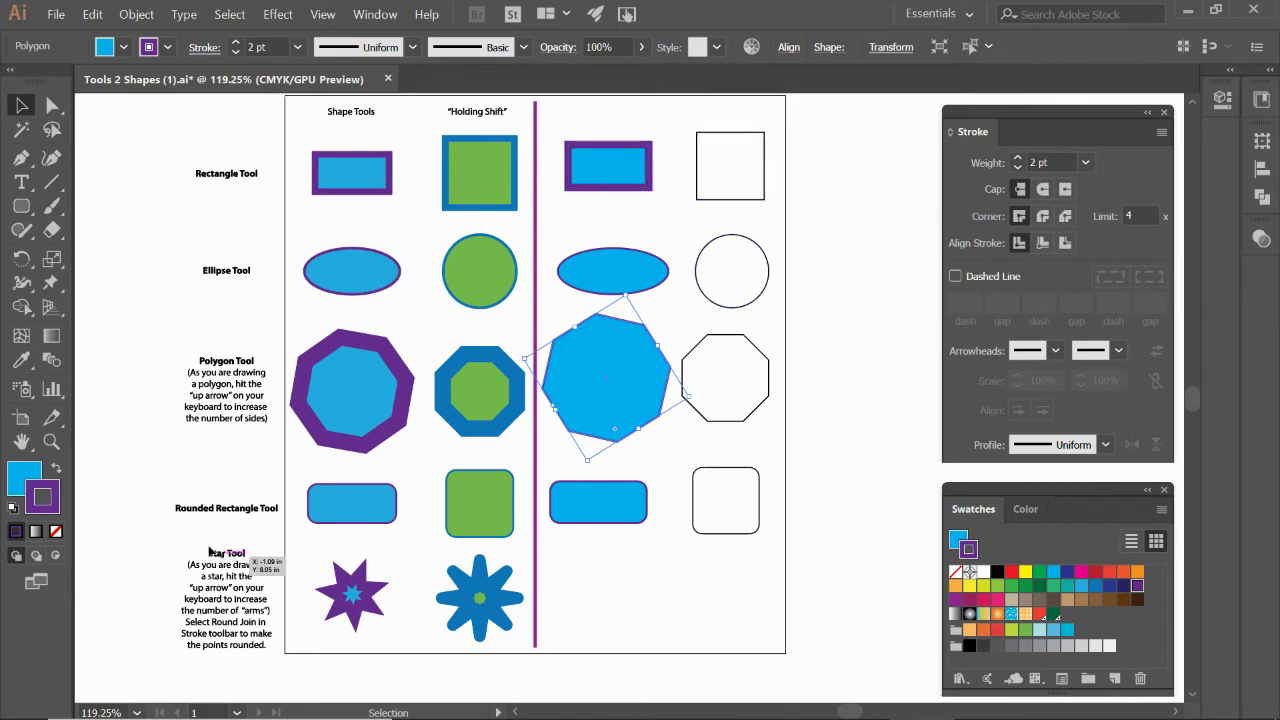
Zoom in and pan the view toward the star row.
scroll(614, 663, up, 4)
drag(526, 522, 559, 487)
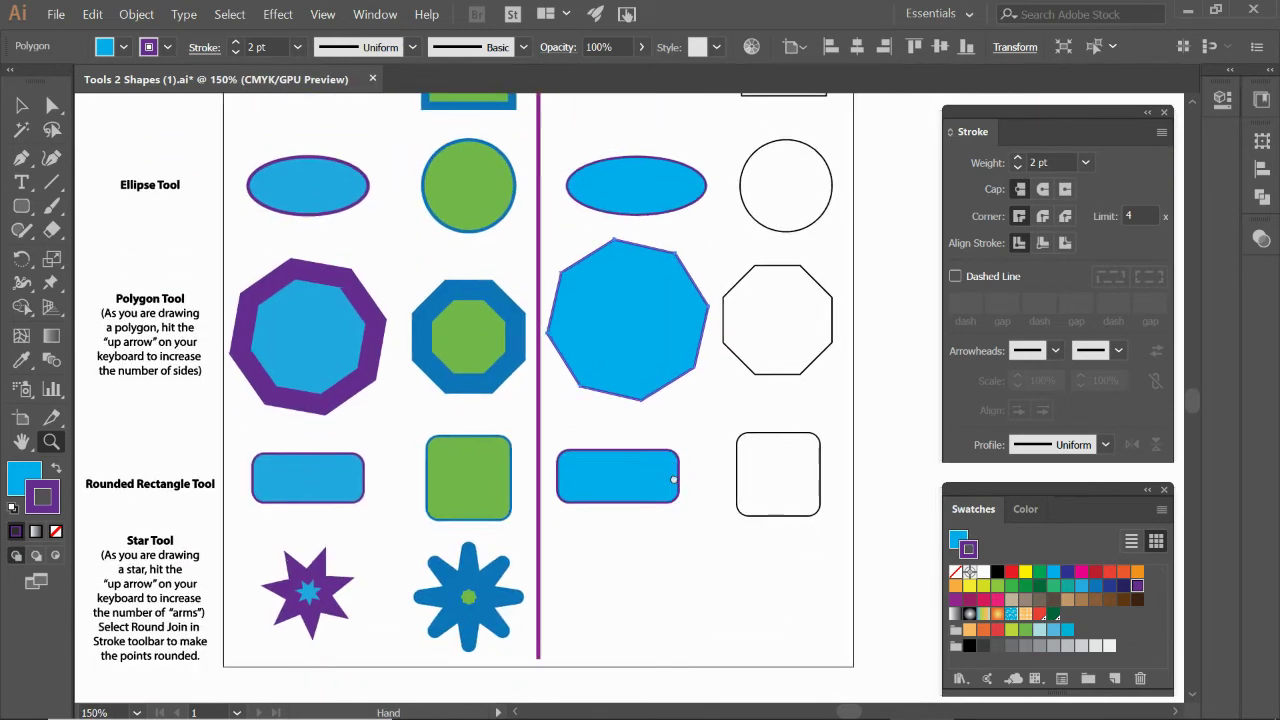
Draw a seven-point star in the practice star row.
click(21, 206)
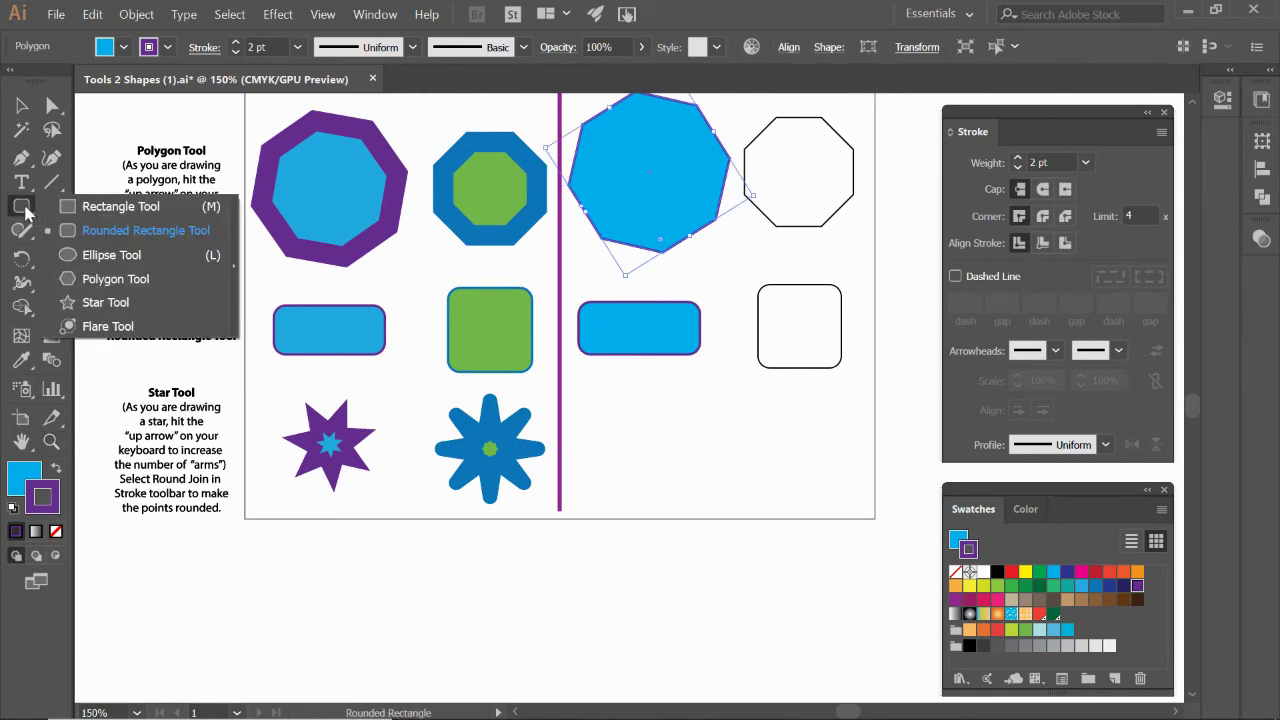
click(106, 303)
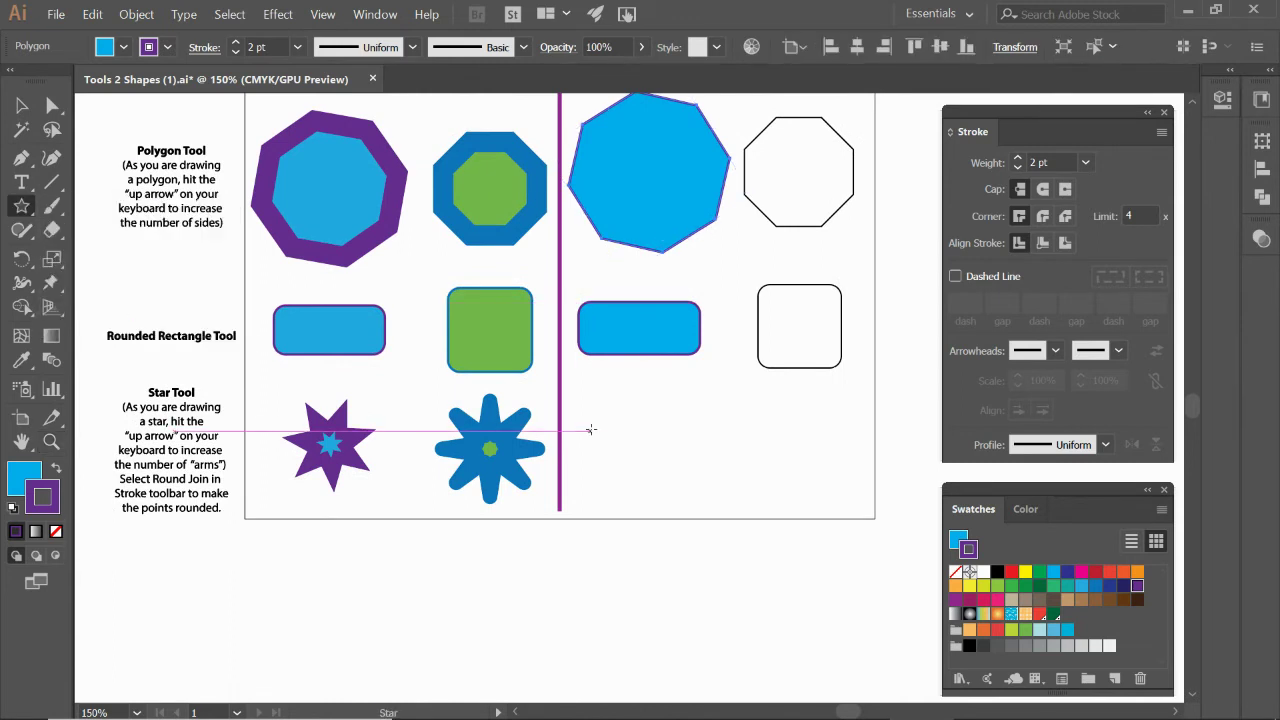
mouse_move(626, 448)
mouse_down()
mouse_move(655, 495)
mouse_move(659, 481)
mouse_move(638, 493)
mouse_up()
key(Up)
key(Up)
key(Up)
key(Up)
key(Up)
key(Up)
key(Up)
key(Up)
key(Up)
key(Up)
key(Up)
key(Up)
key(Down)
key(Down)
key(Down)
key(Down)
key(Down)
key(Down)
key(Down)
key(Down)
key(Down)
key(Down)
key(Down)
key(Down)
key(Down)
key(Up)
key(Up)
key(Up)
key(Up)
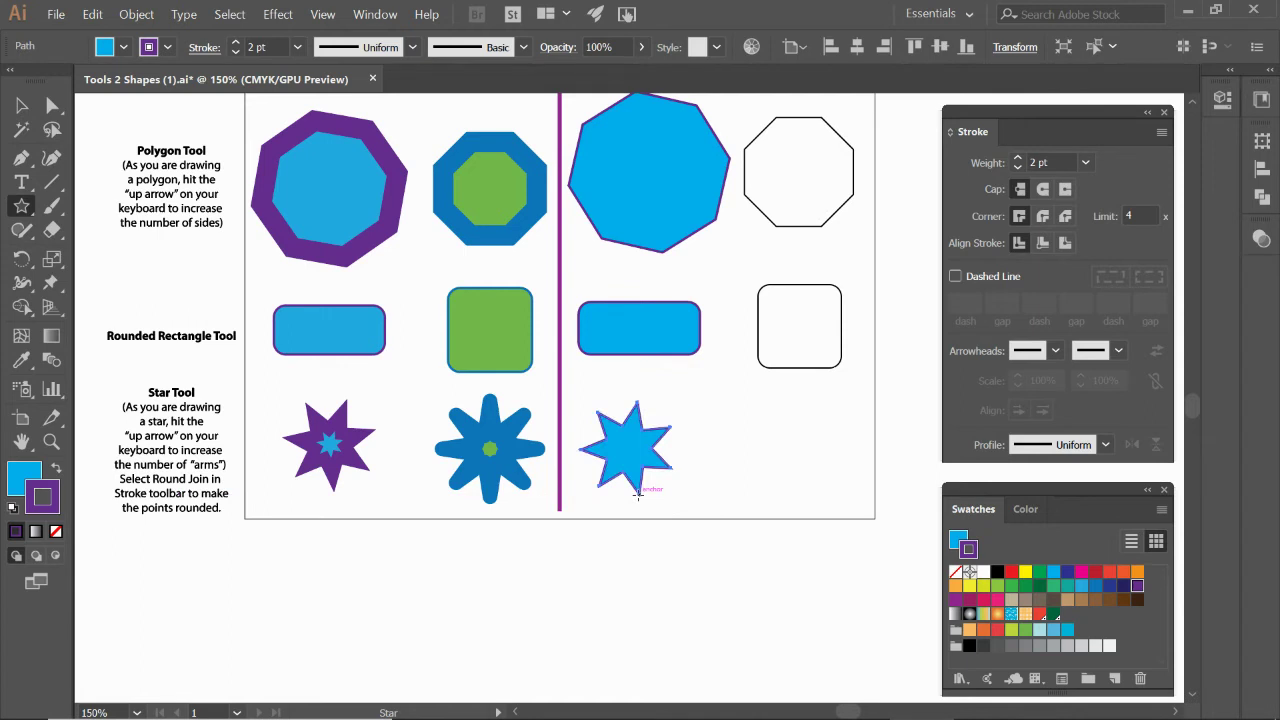
Give the star a 12 pt purple stroke aligned to the inside.
click(1018, 158)
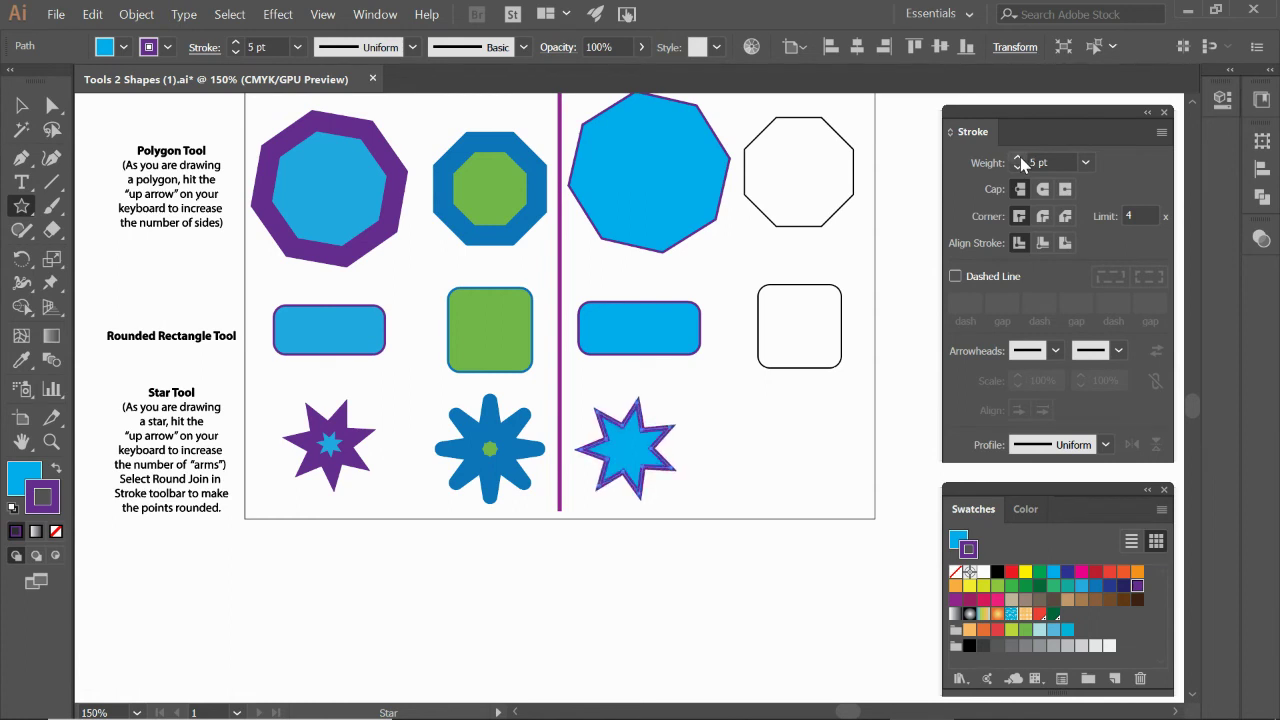
click(1018, 158)
click(1018, 158)
click(1018, 158)
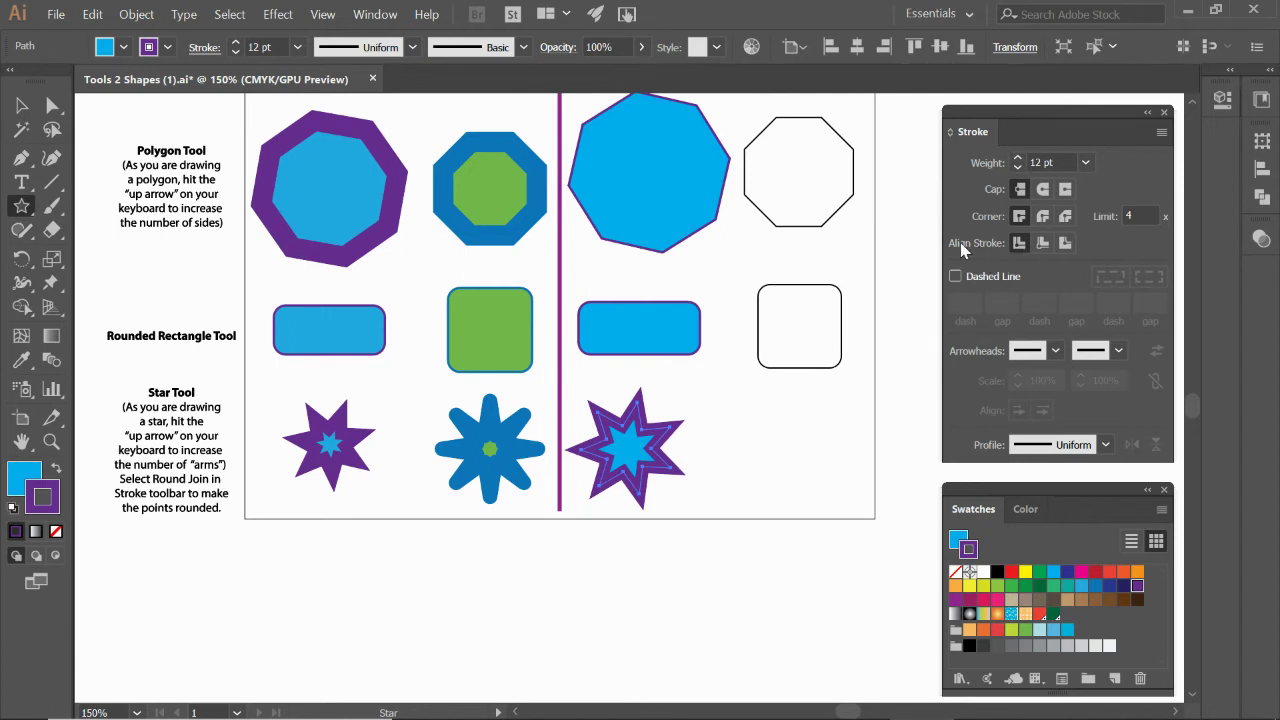
click(1040, 247)
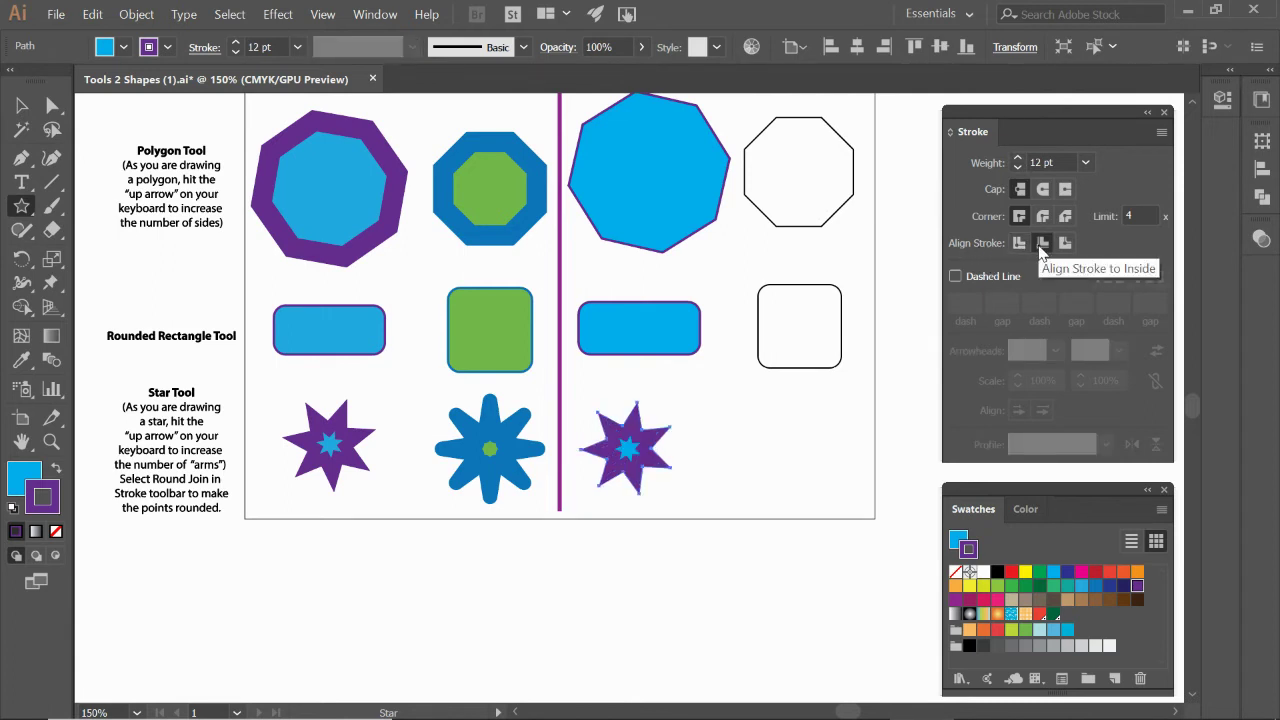
key(v)
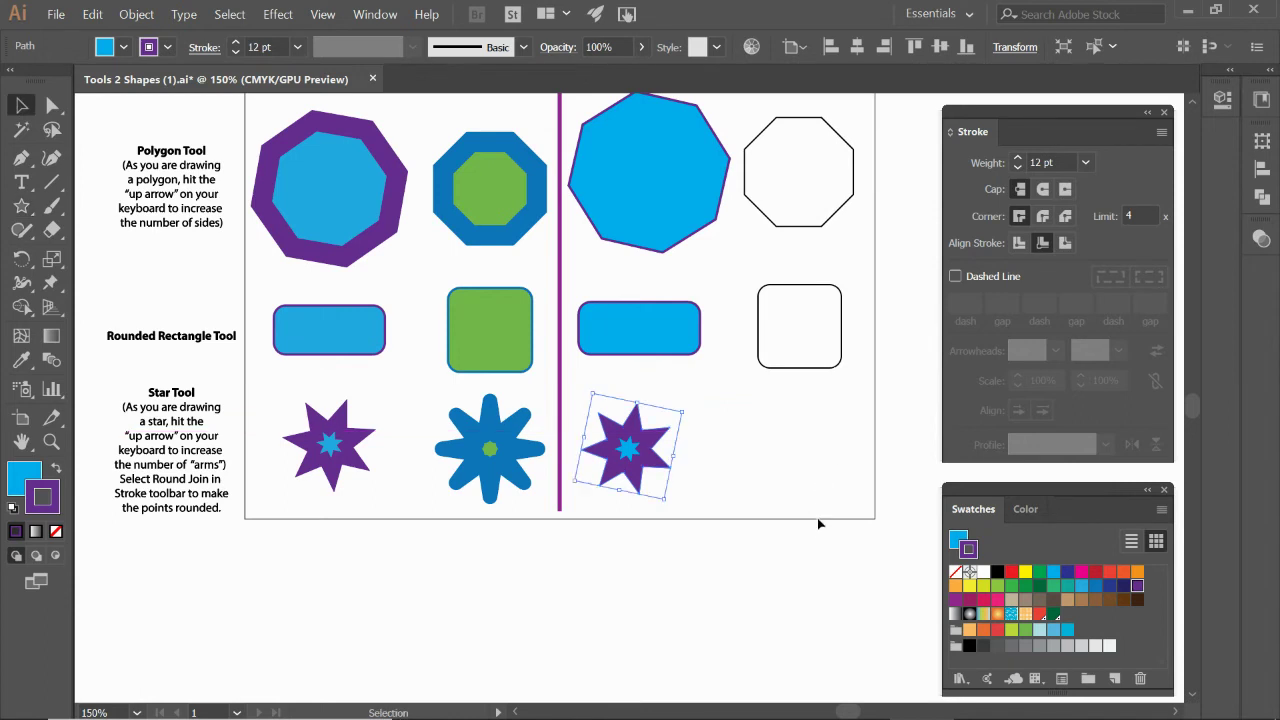
click(818, 545)
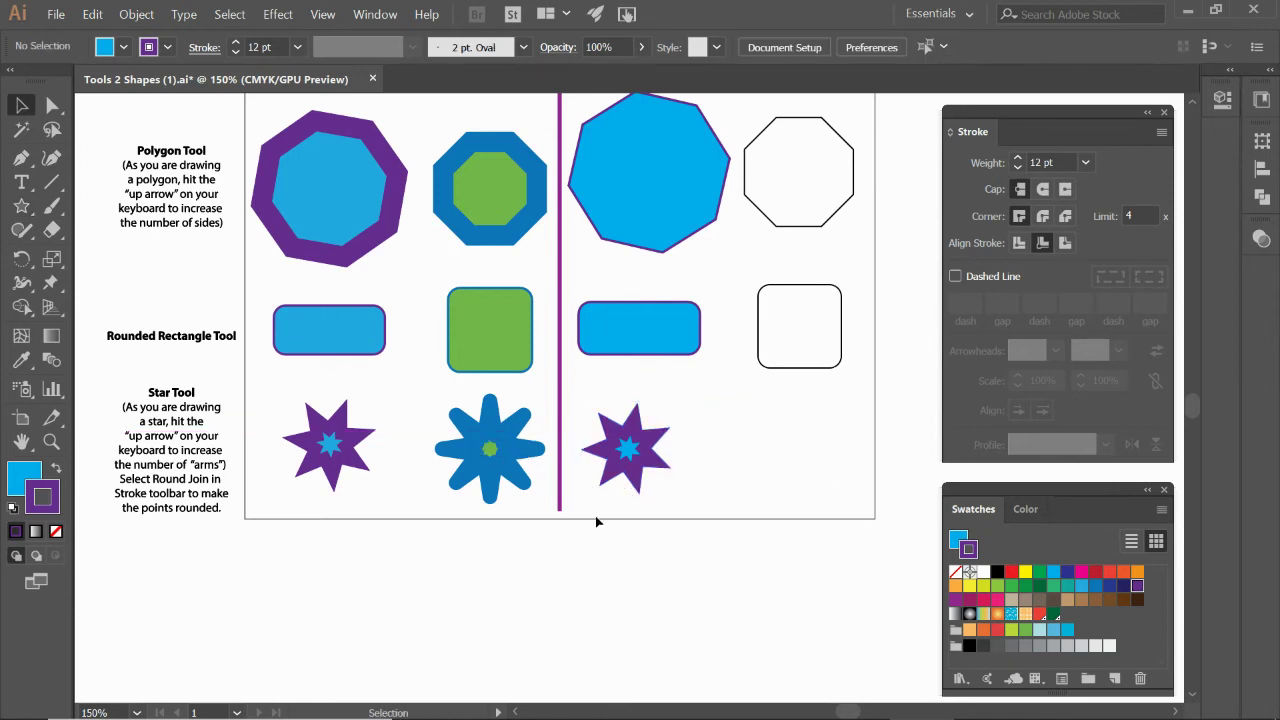
Draw an upright eight-pointed star at the right end of the practice star row.
click(21, 205)
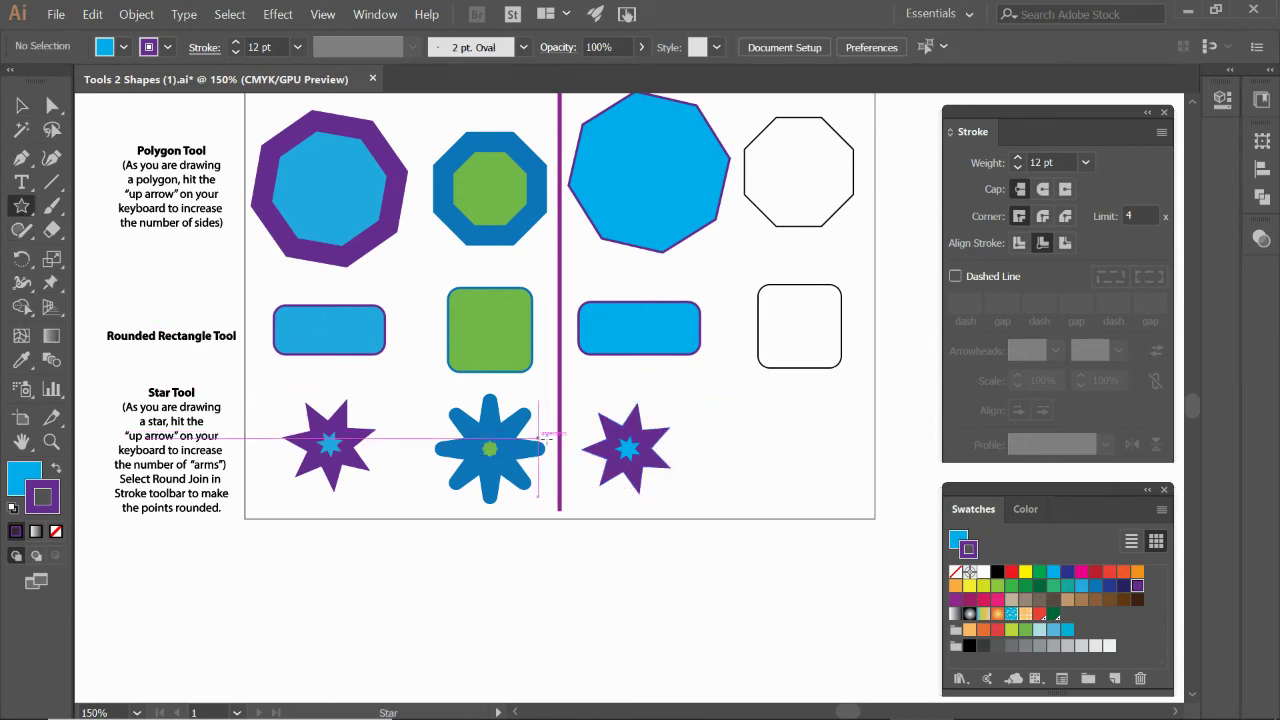
drag(778, 452, 813, 484)
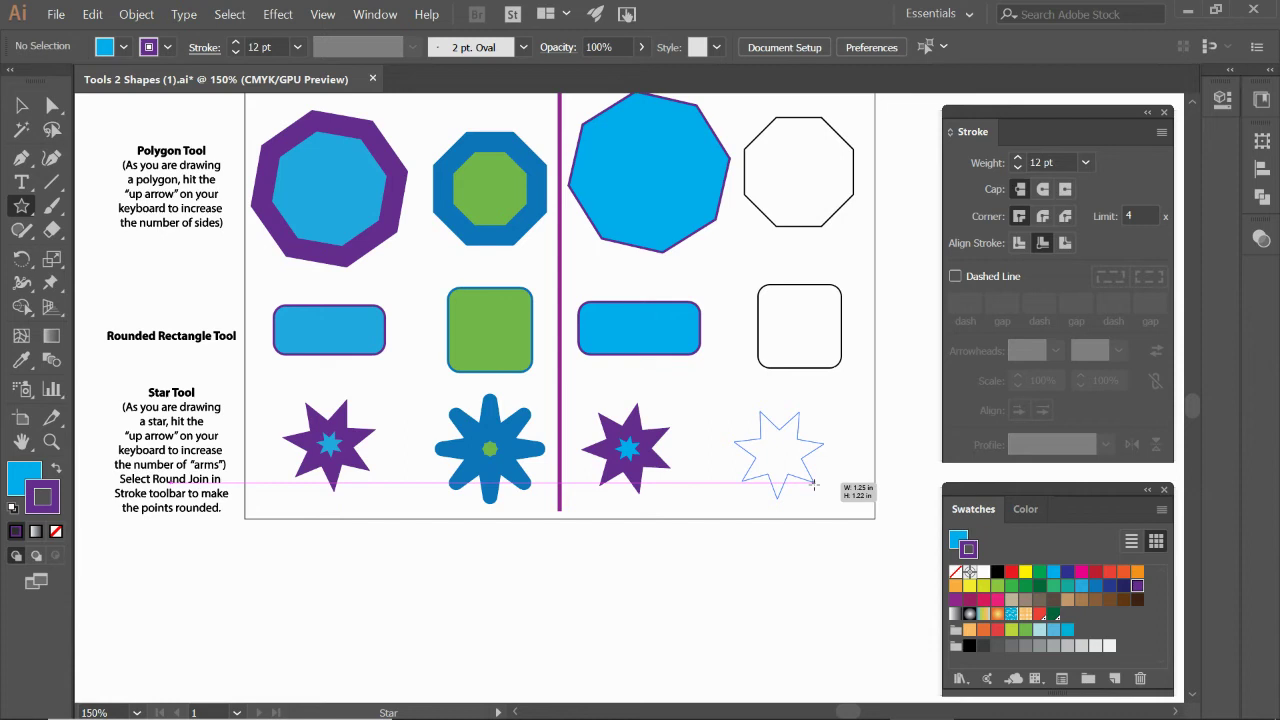
key(Up)
drag(813, 484, 811, 489)
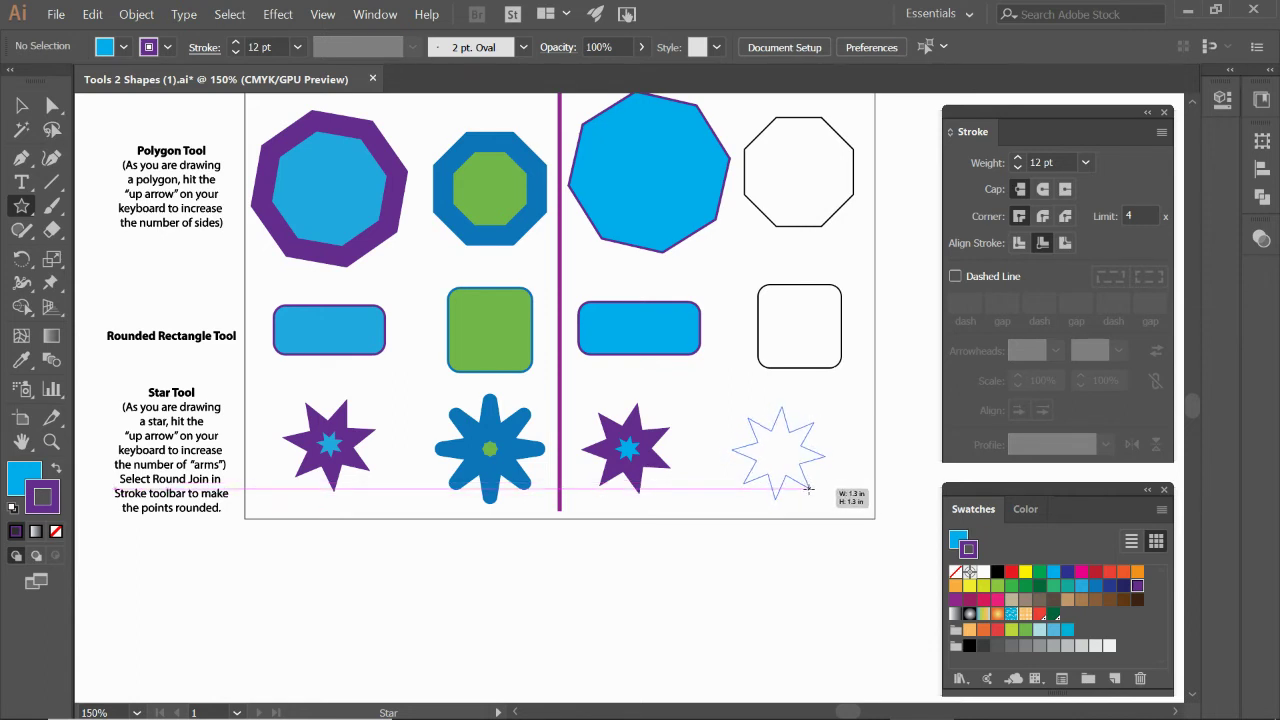
mouse_move(808, 490)
mouse_down()
mouse_move(826, 540)
mouse_move(802, 478)
mouse_move(808, 508)
mouse_move(811, 493)
mouse_up()
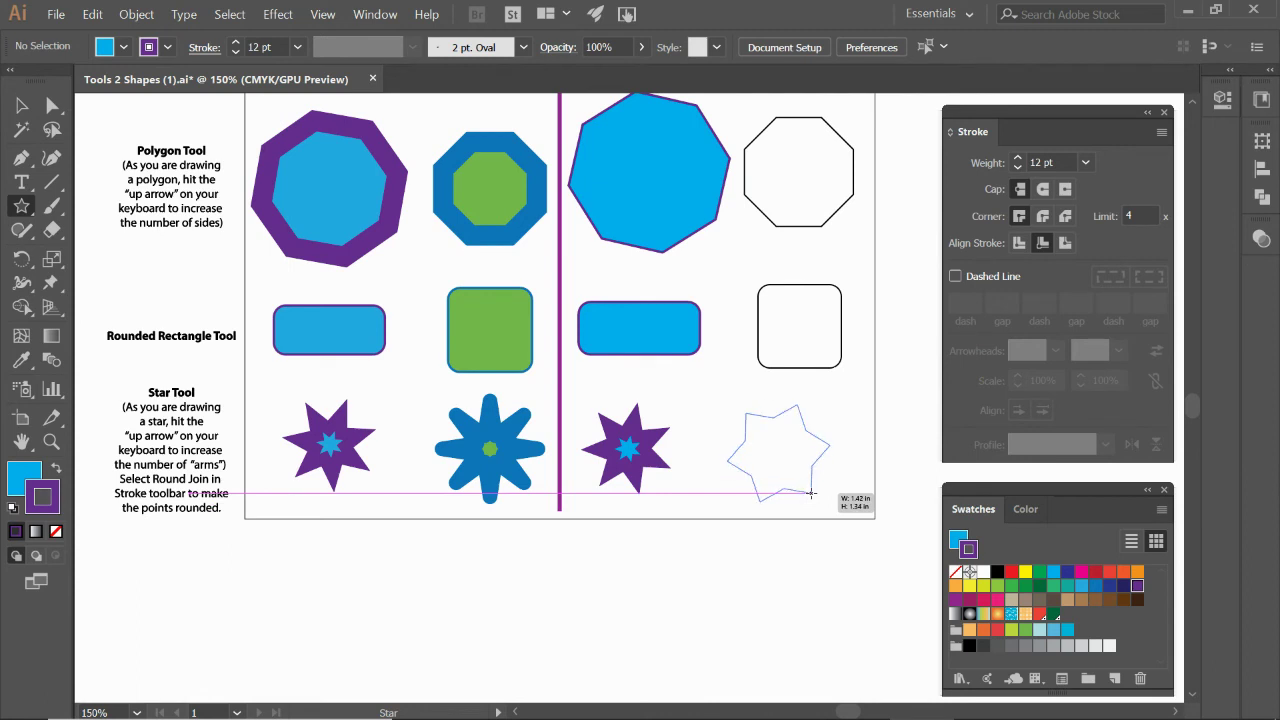
drag(811, 493, 810, 496)
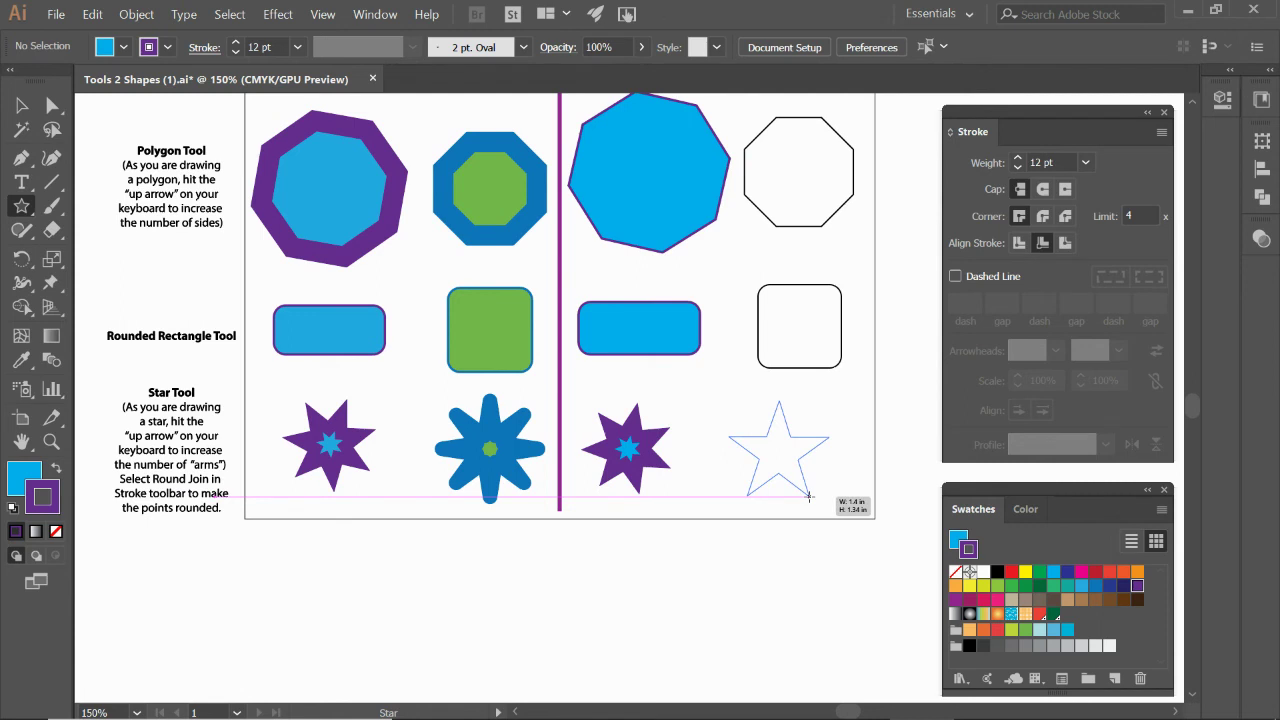
mouse_move(810, 496)
mouse_down()
mouse_move(860, 575)
mouse_move(806, 491)
mouse_up()
key(Up)
key(Up)
key(Up)
key(Up)
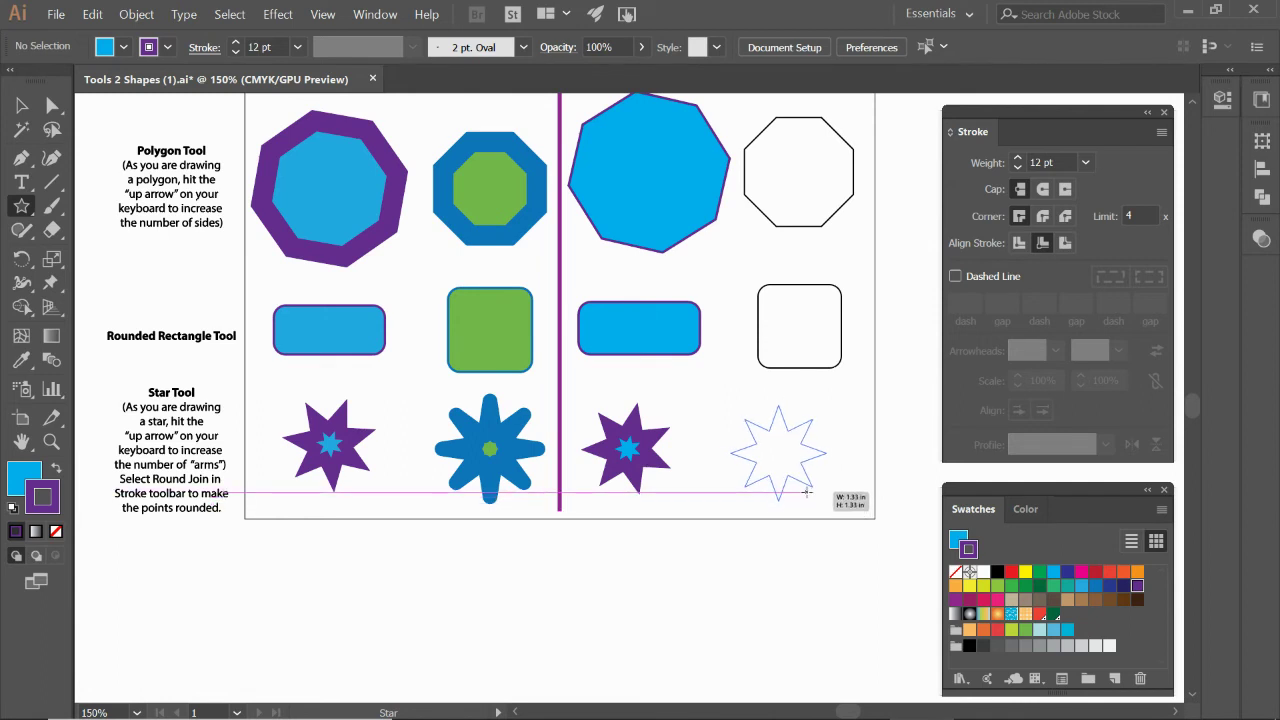
drag(806, 491, 809, 507)
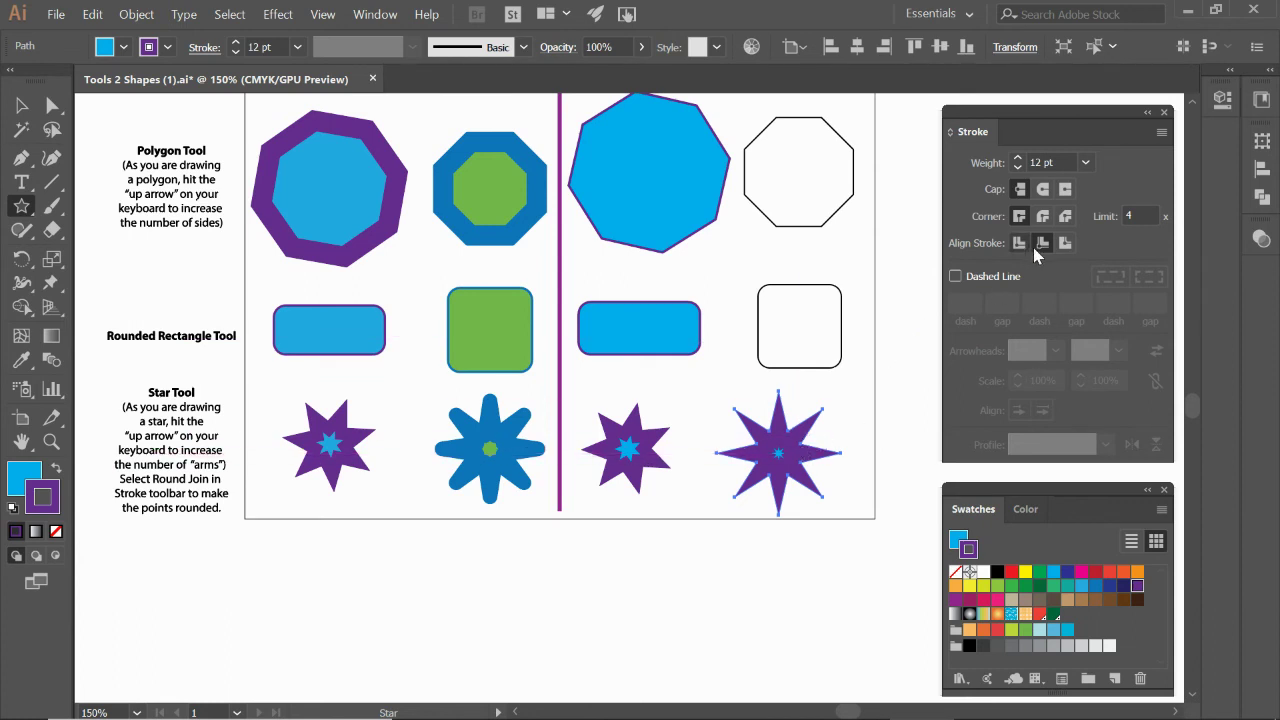
Give the star's stroke a Round Join and centred alignment, and raise its weight to 14 pt.
click(1019, 244)
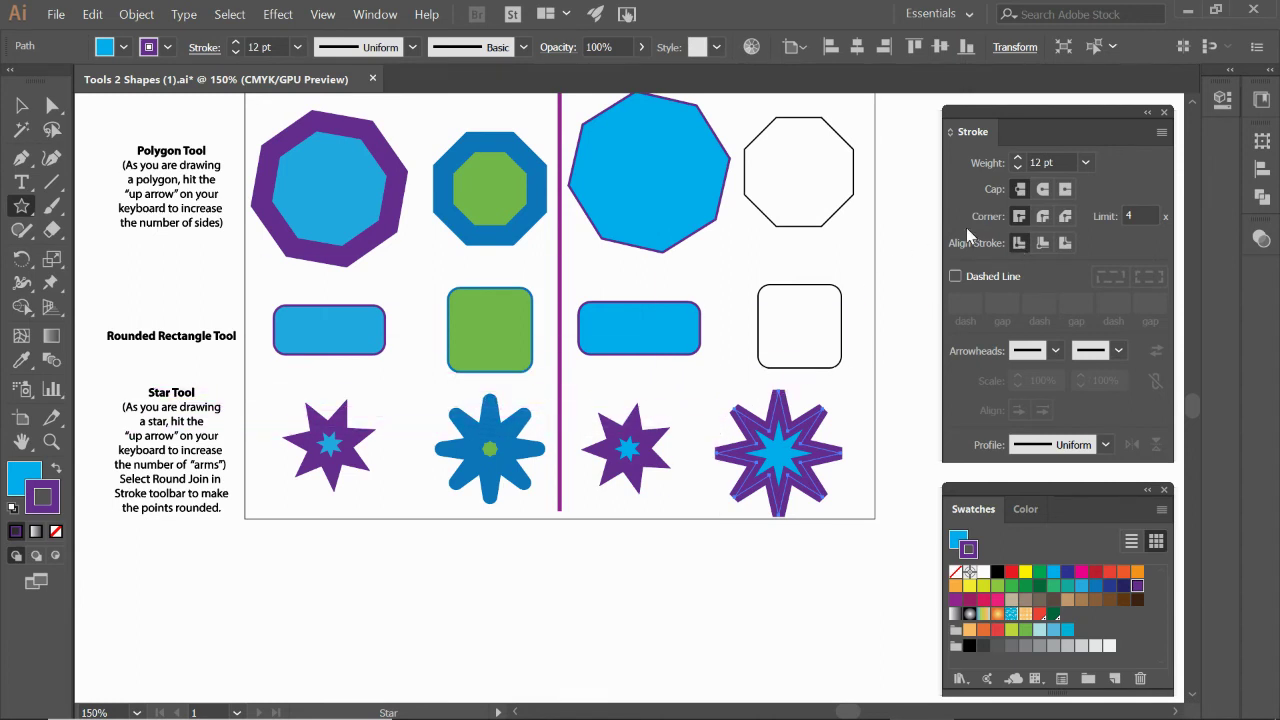
click(1042, 217)
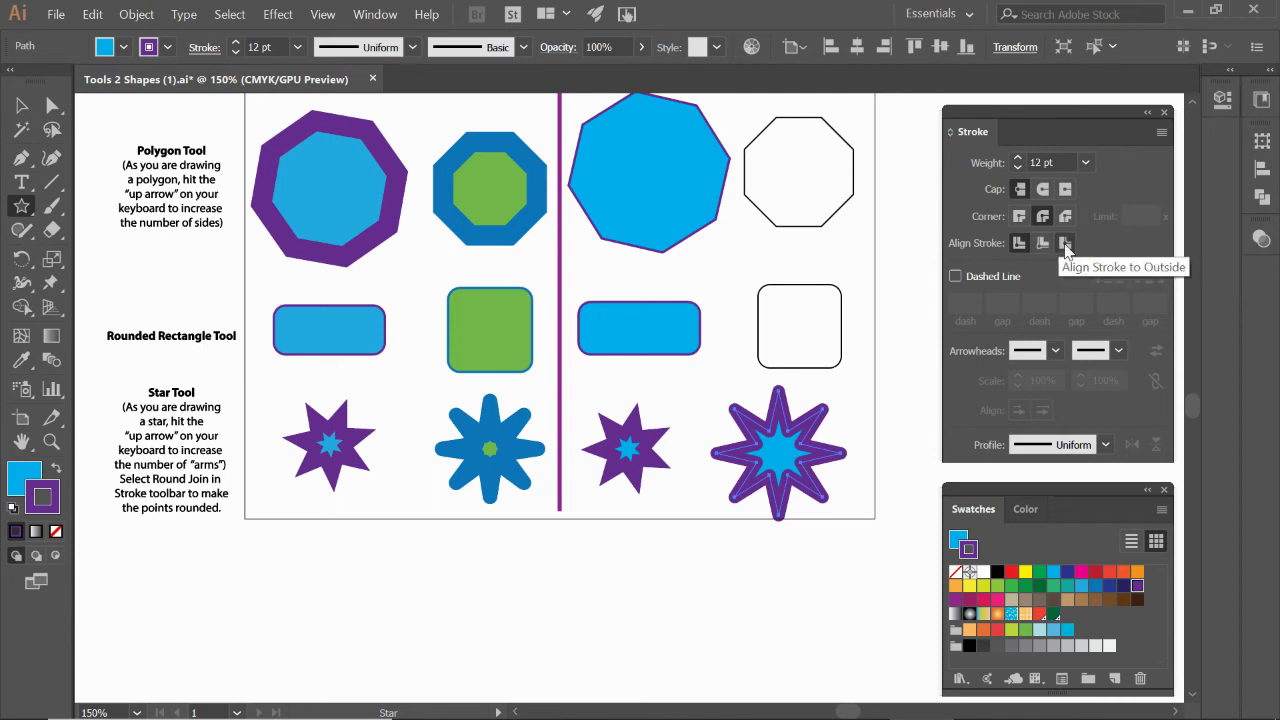
click(1065, 245)
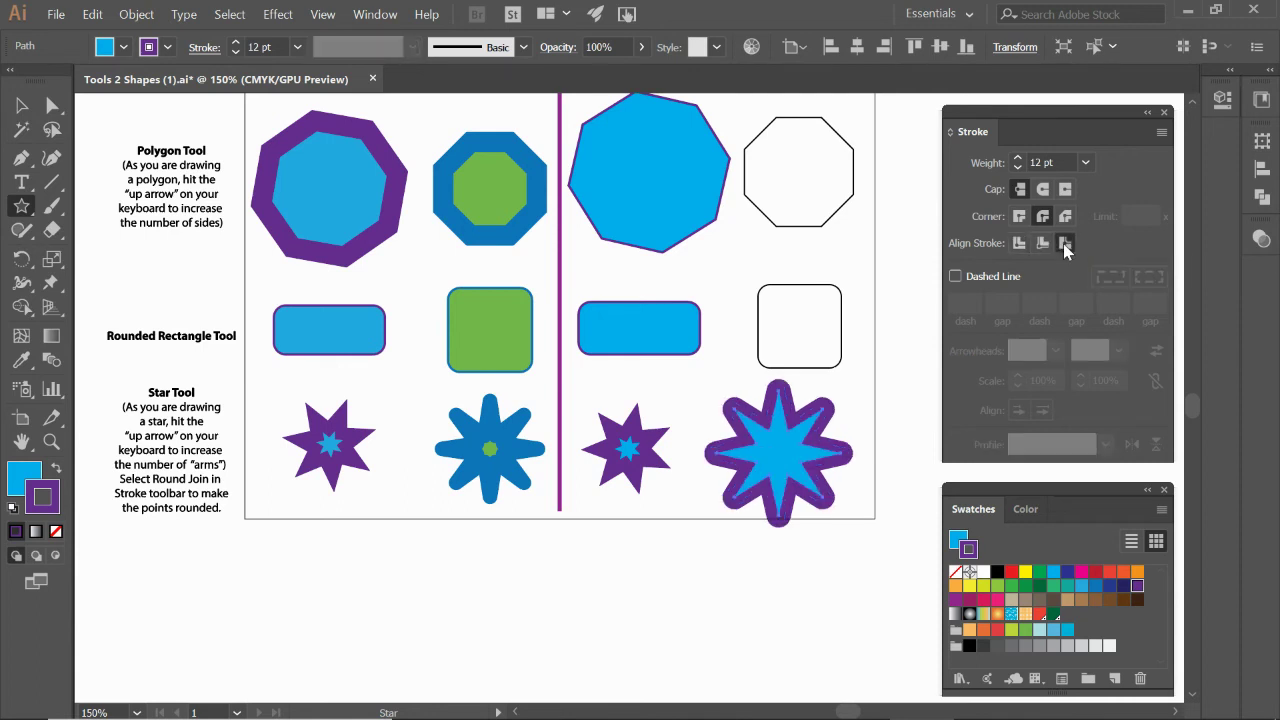
click(1044, 246)
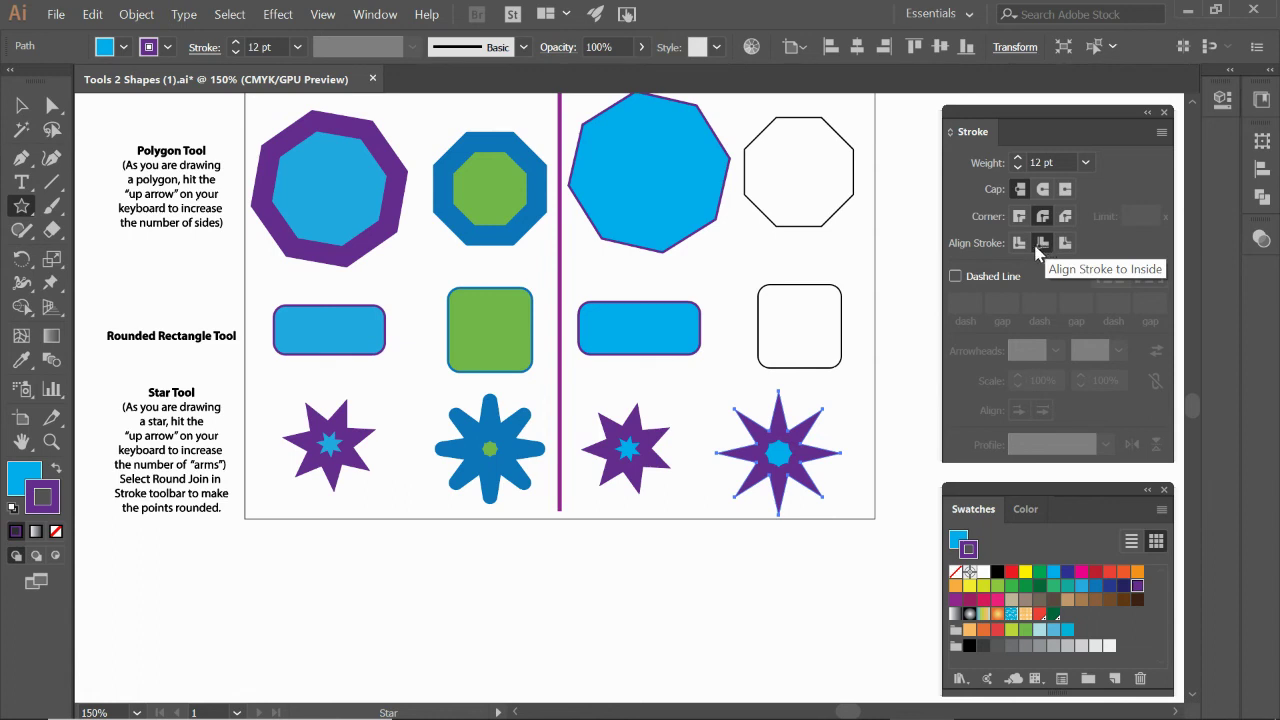
click(1021, 244)
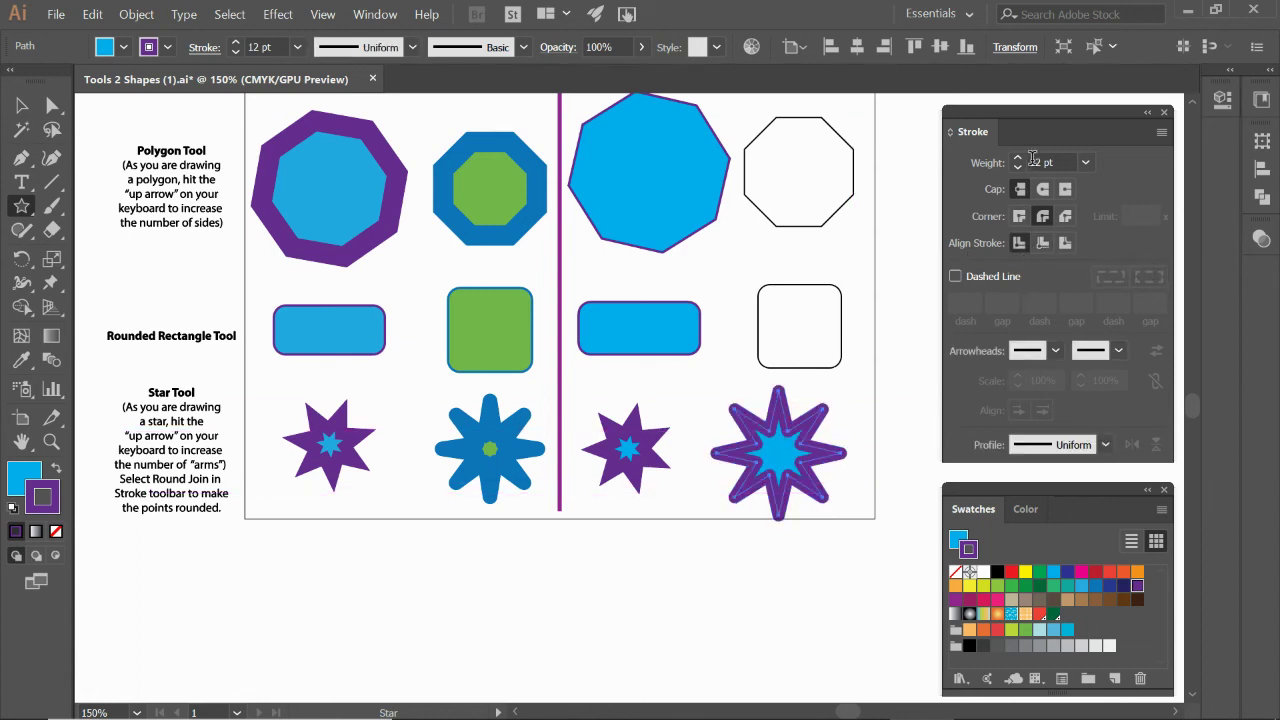
click(1018, 158)
click(1018, 159)
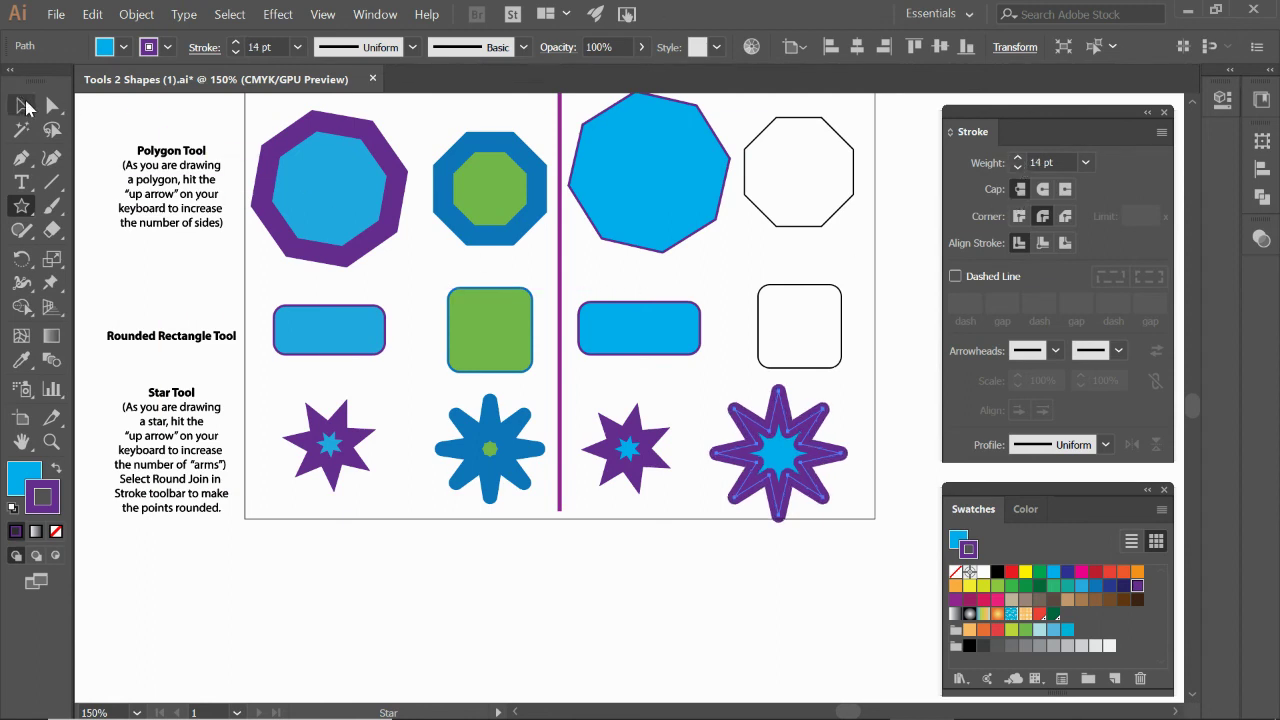
Scale the star down to fit its spot and raise its stroke to 15 pt.
click(24, 106)
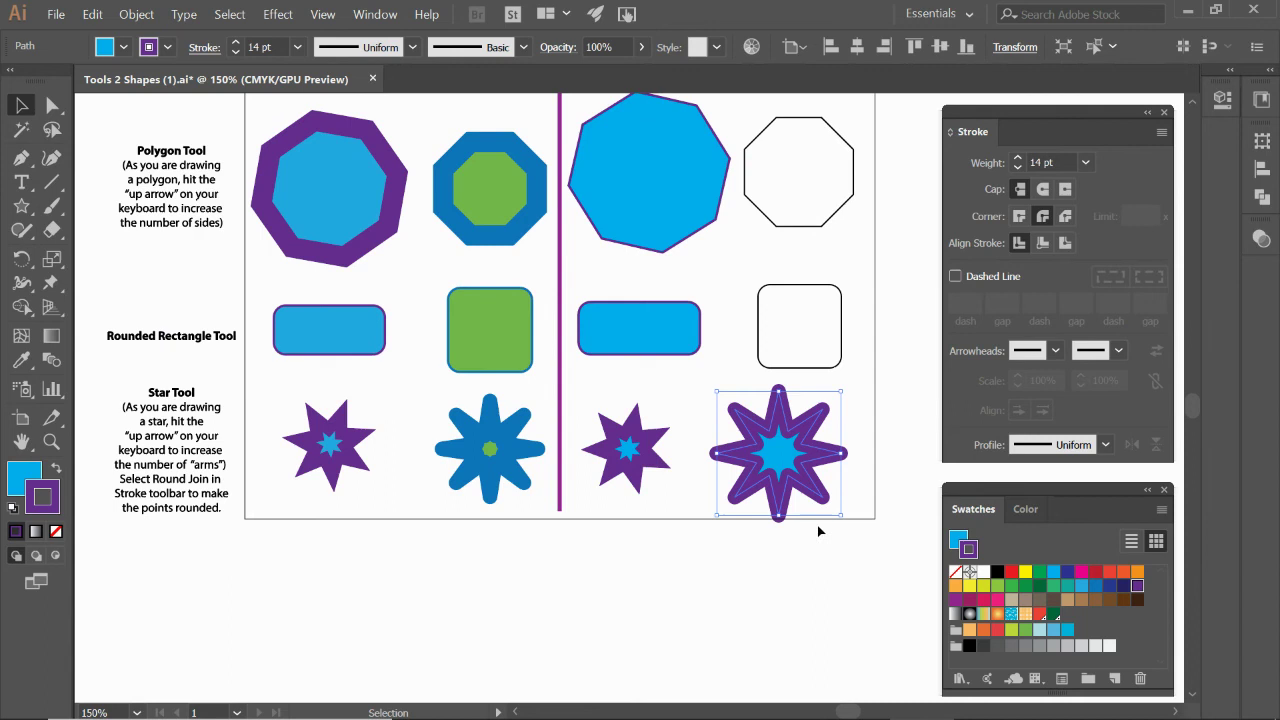
mouse_move(842, 516)
mouse_down()
mouse_move(866, 455)
mouse_move(866, 528)
mouse_move(848, 556)
mouse_move(745, 588)
mouse_move(850, 505)
mouse_move(848, 428)
mouse_move(850, 505)
mouse_move(837, 520)
mouse_move(799, 472)
mouse_up()
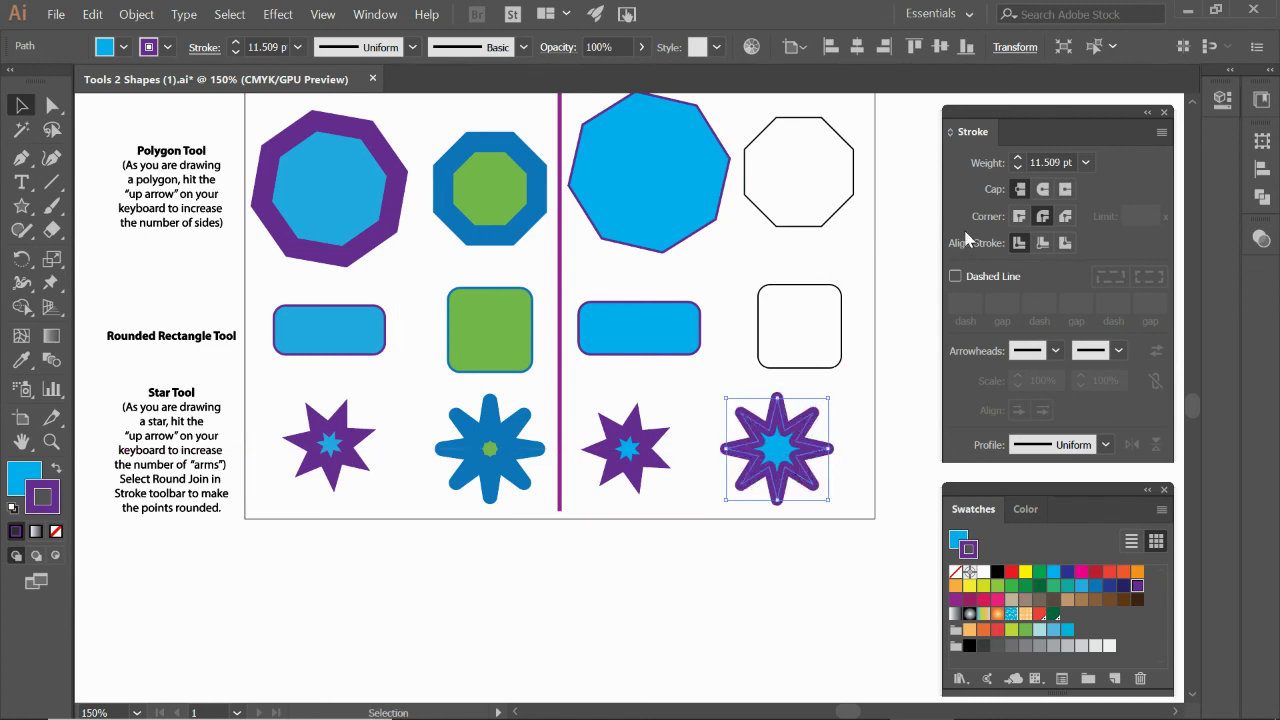
click(1018, 158)
Raise the star's stroke weight to 17 pt and reposition it within its spot.
click(1018, 158)
click(1018, 158)
click(1018, 158)
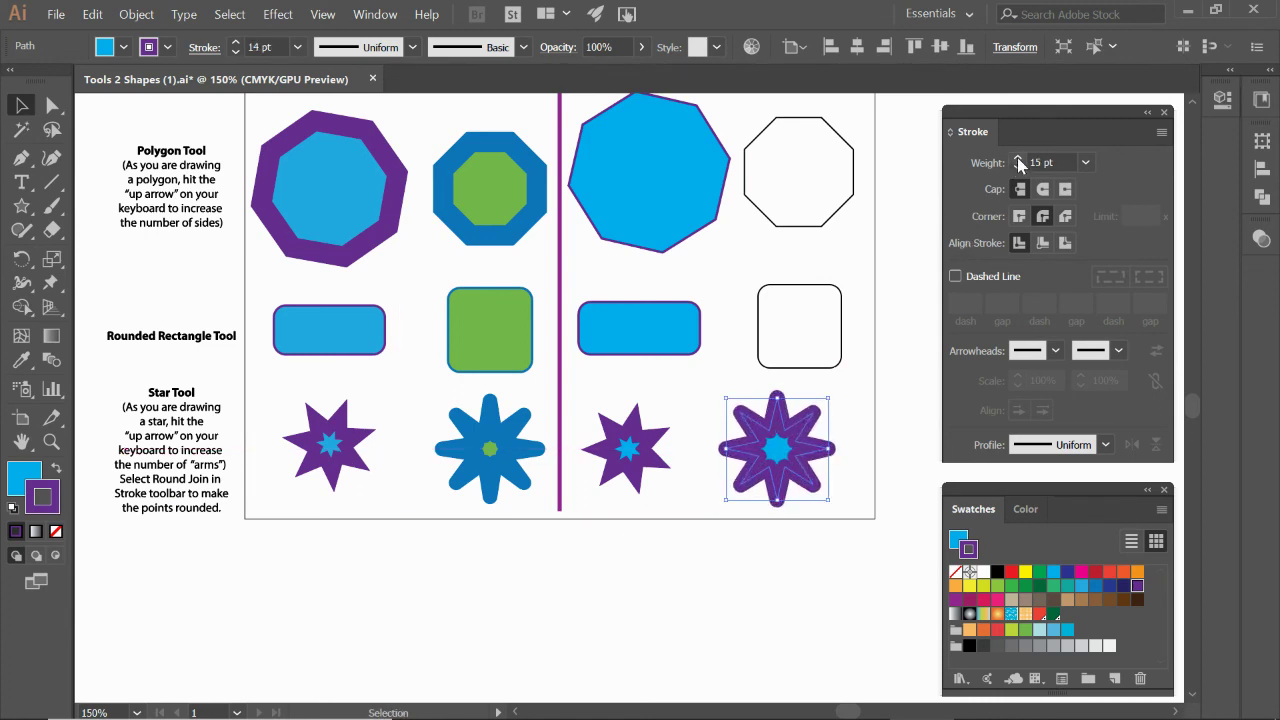
click(1018, 158)
click(1018, 158)
drag(781, 454, 797, 450)
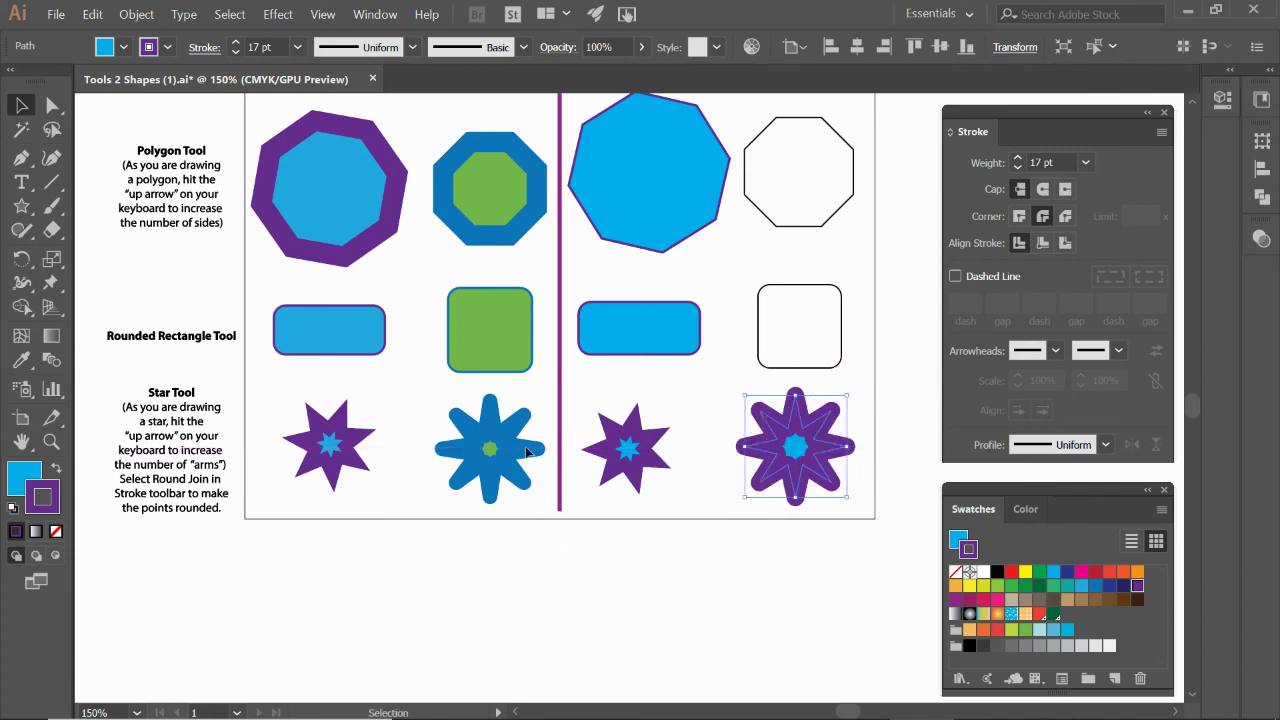
Make the star's stroke blue and its fill green, then check the result.
click(1095, 594)
key(x)
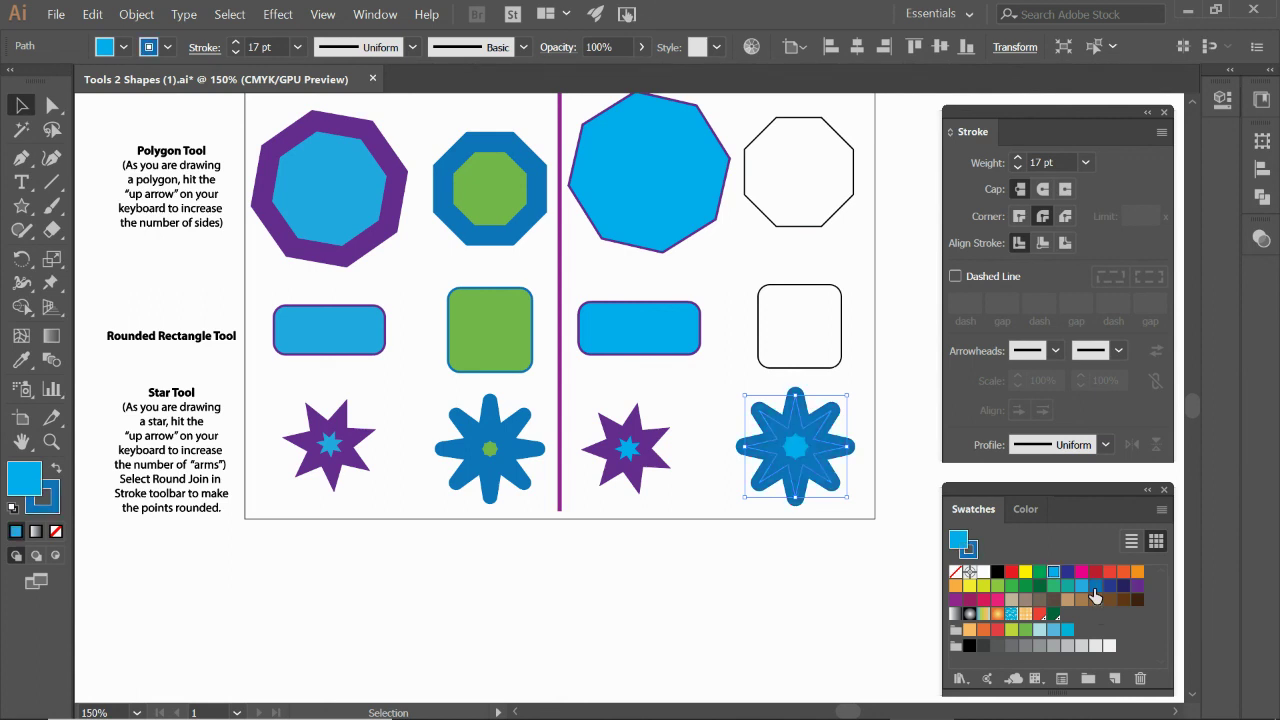
click(1011, 586)
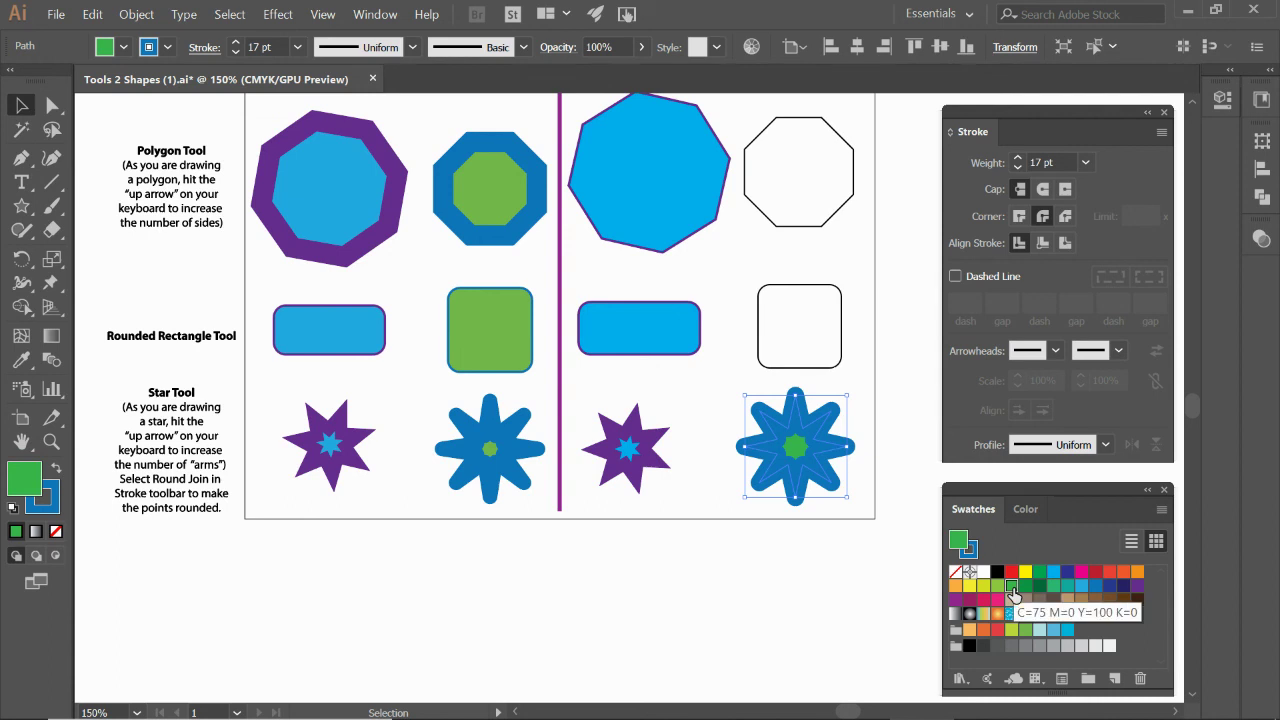
click(805, 588)
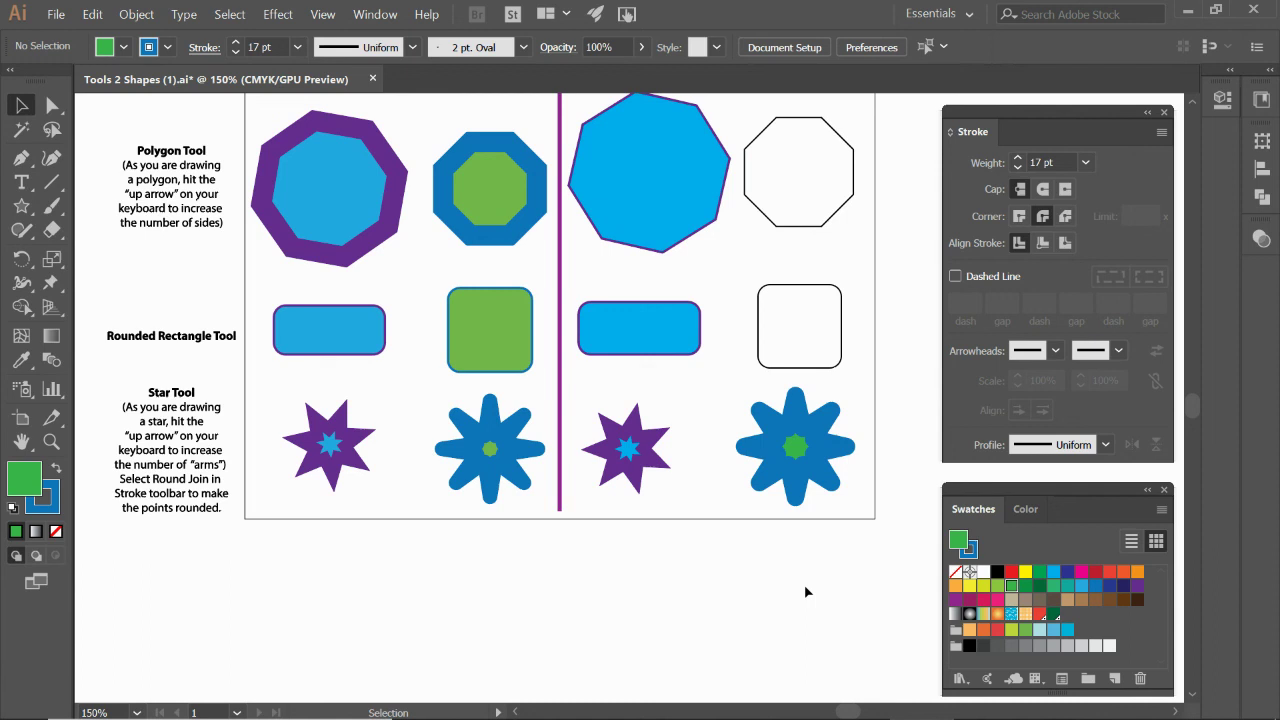
click(797, 454)
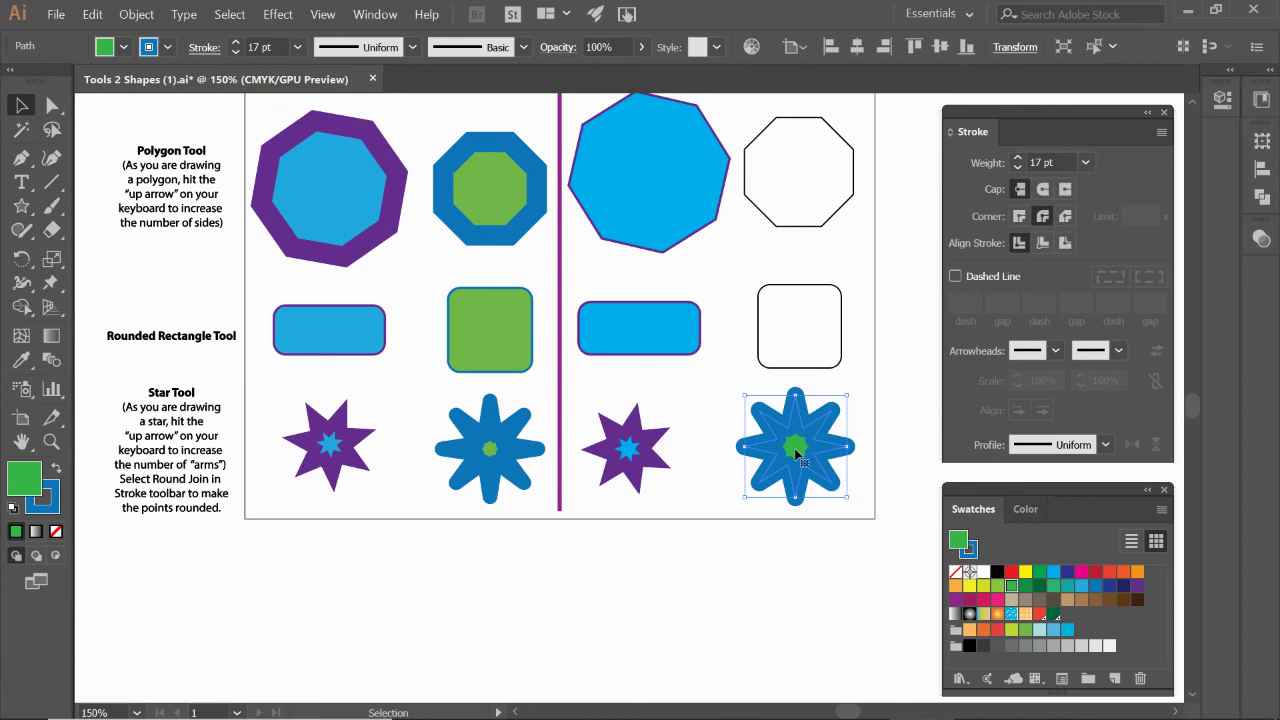
Draw a trial star below the worksheet, undo it, and draw another test star.
click(21, 206)
mouse_move(734, 584)
mouse_down()
mouse_move(766, 592)
mouse_move(784, 616)
mouse_move(757, 613)
mouse_up()
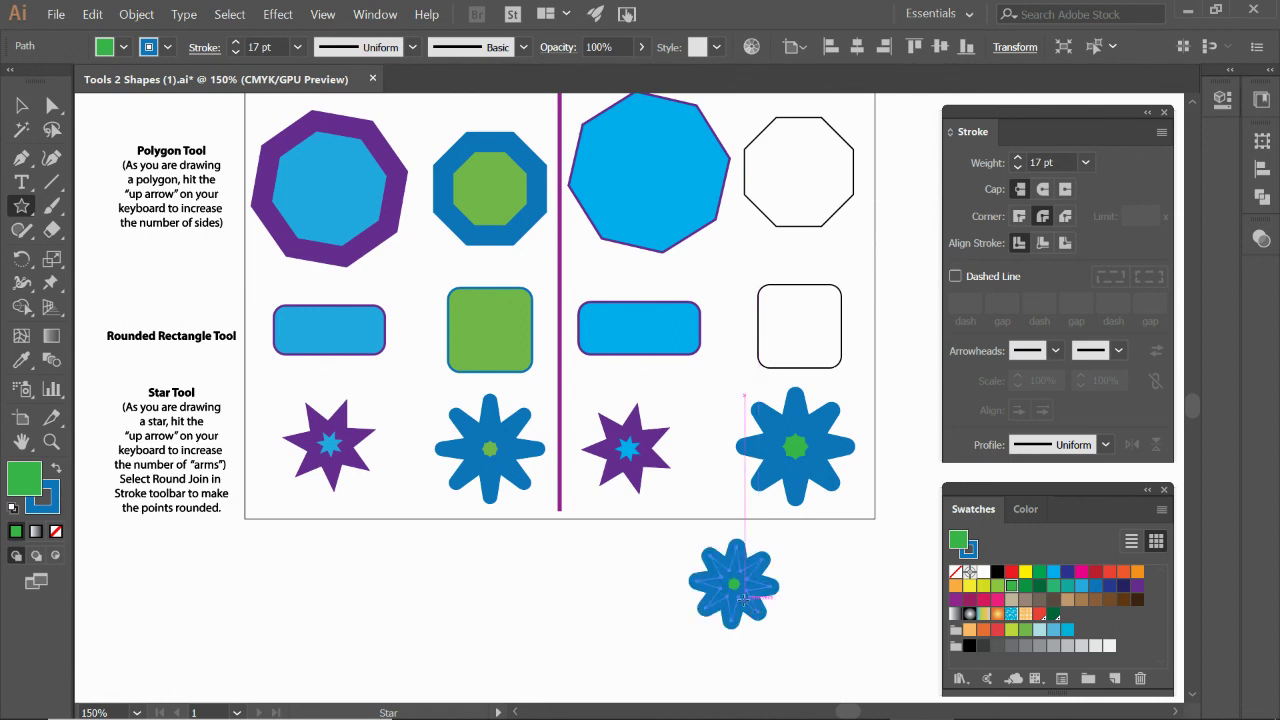
key(ctrl+z)
drag(694, 588, 711, 640)
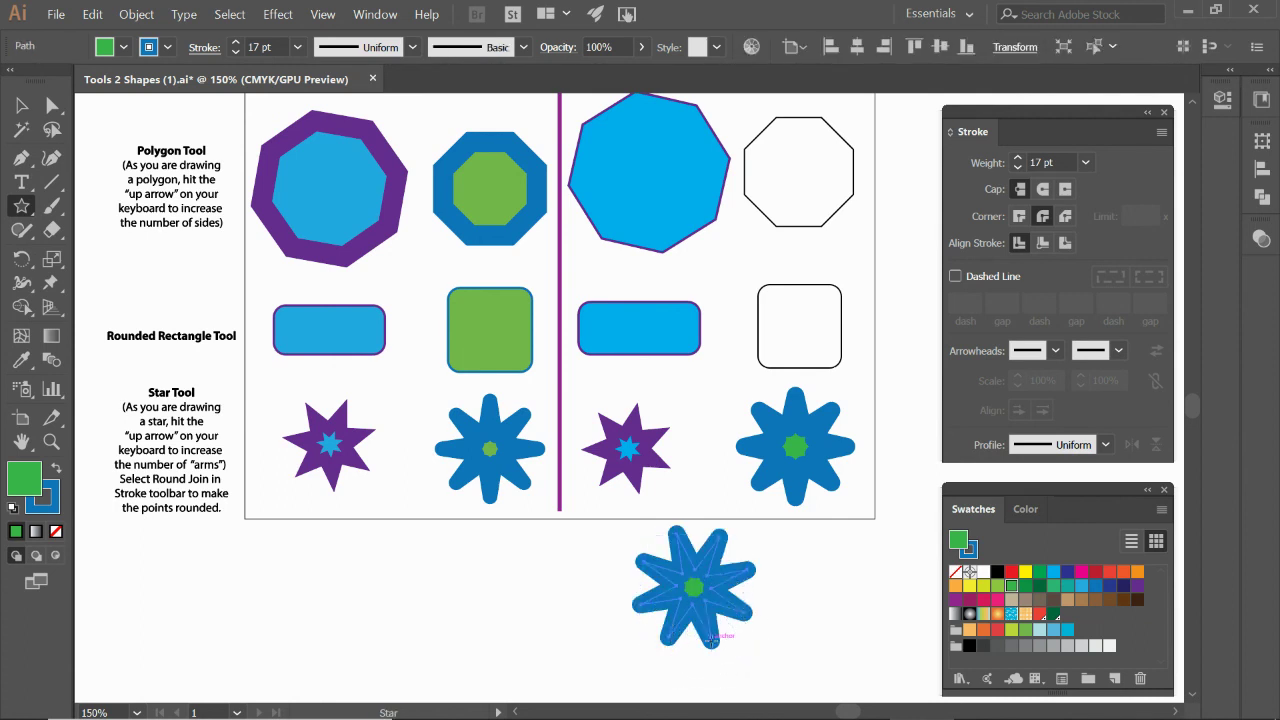
Move the blue-and-green star into the bottom-right spot and scale it slightly smaller.
key(v)
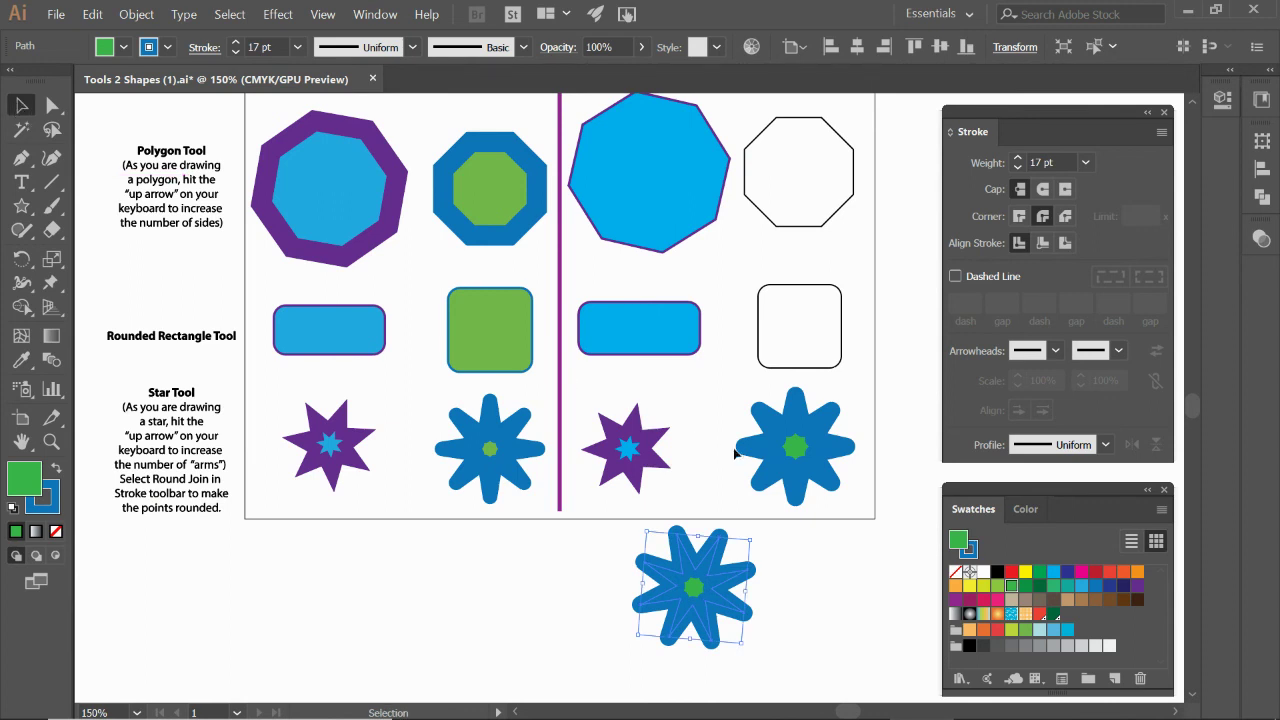
click(797, 455)
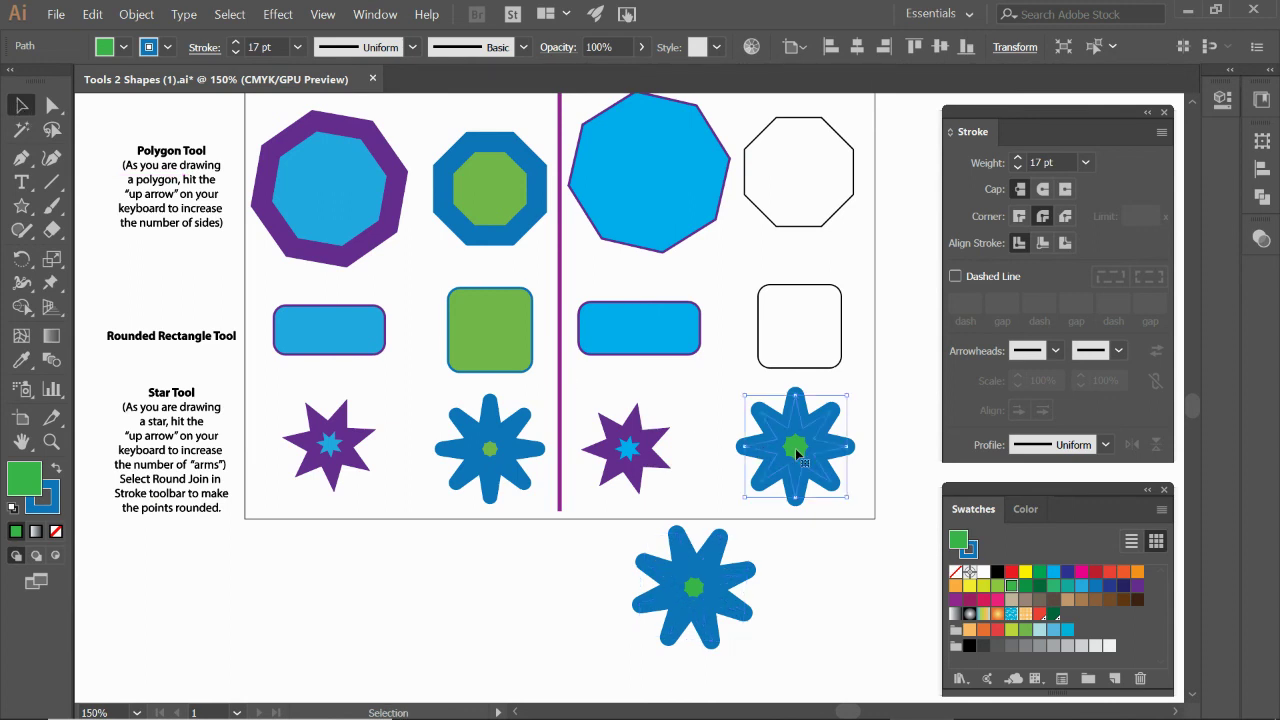
drag(797, 455, 765, 458)
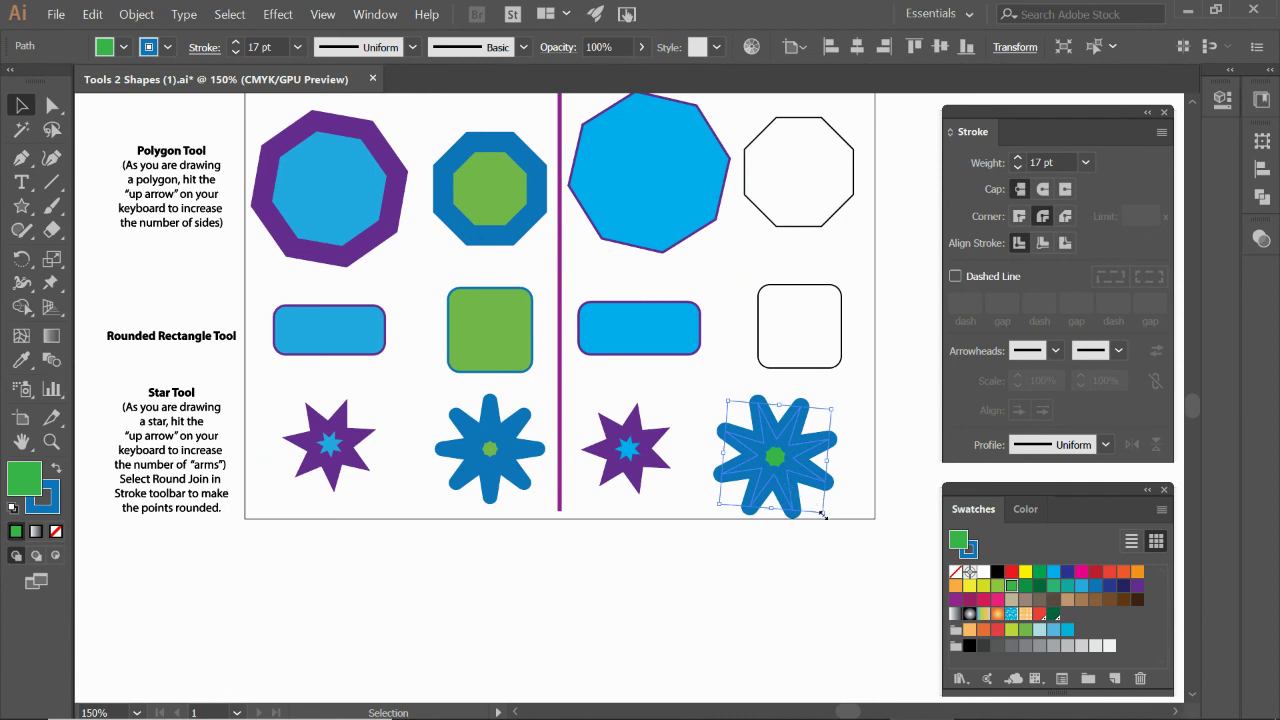
drag(822, 514, 822, 503)
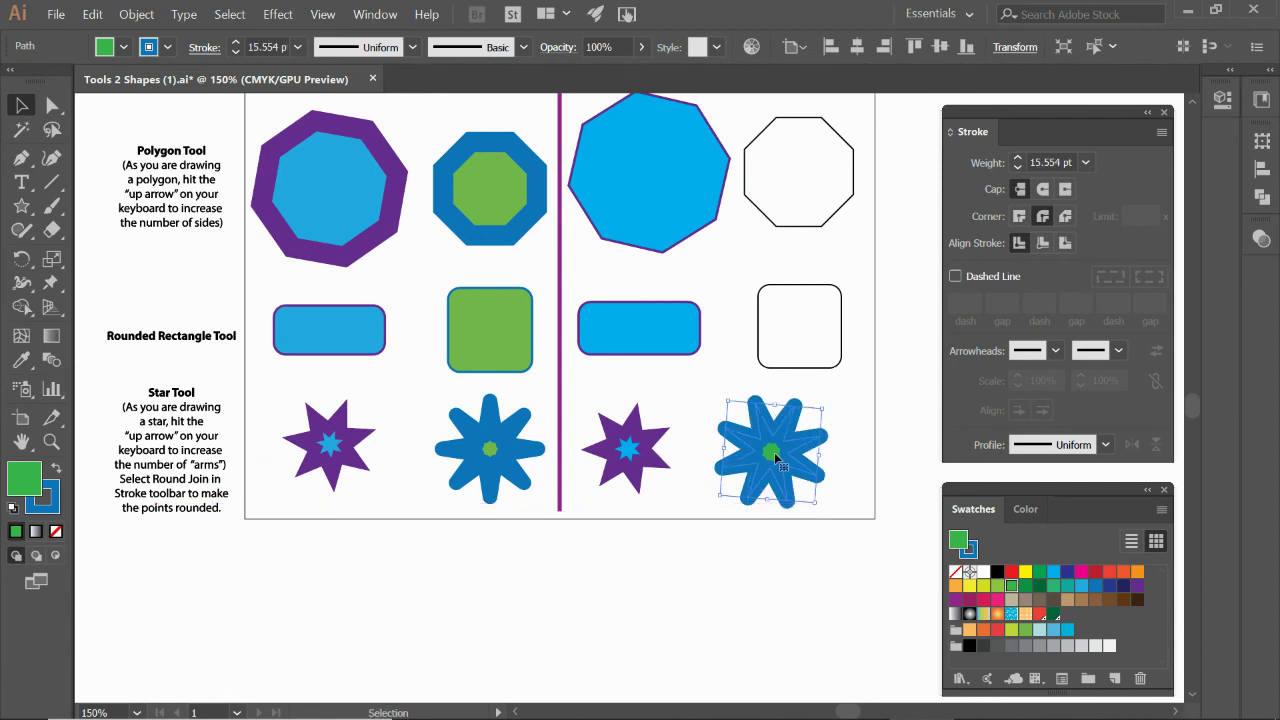
drag(776, 458, 797, 458)
click(786, 553)
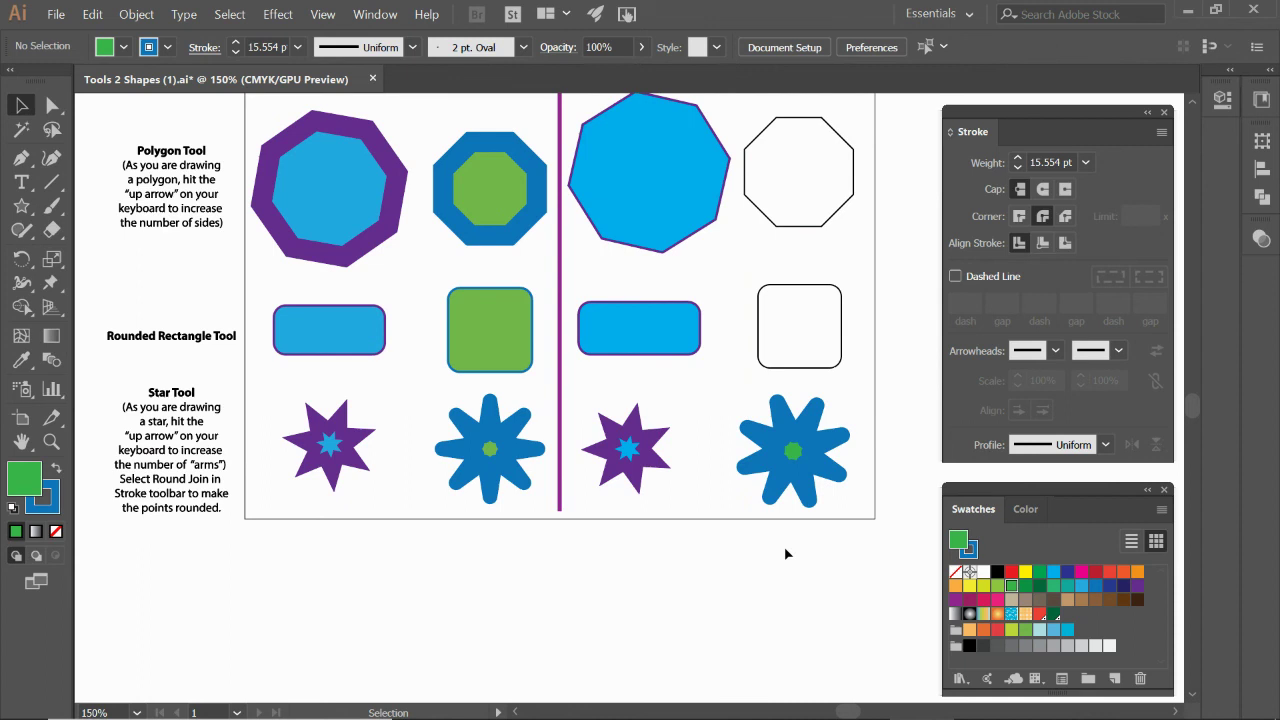